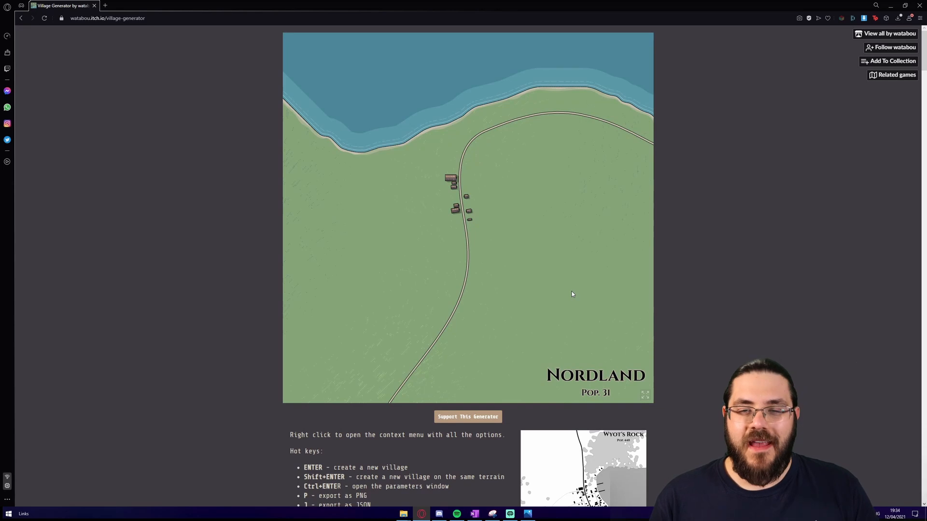
Generate a new village map.
right_click(569, 249)
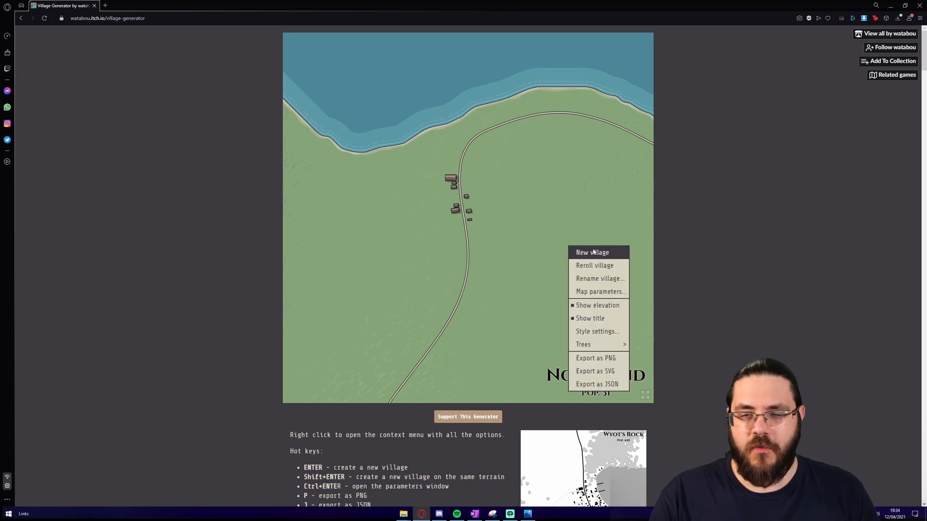
key("Return")
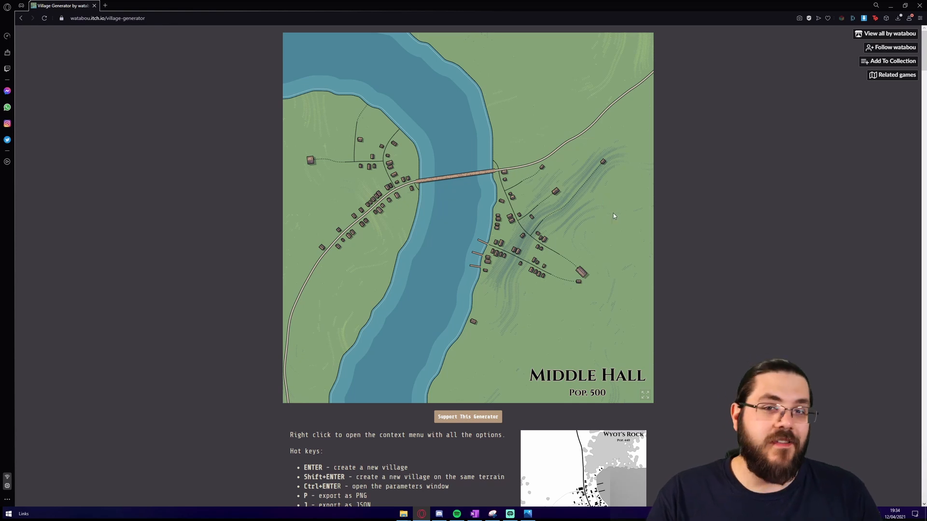
Hide the elevation shading and the title on the village map.
right_click(612, 198)
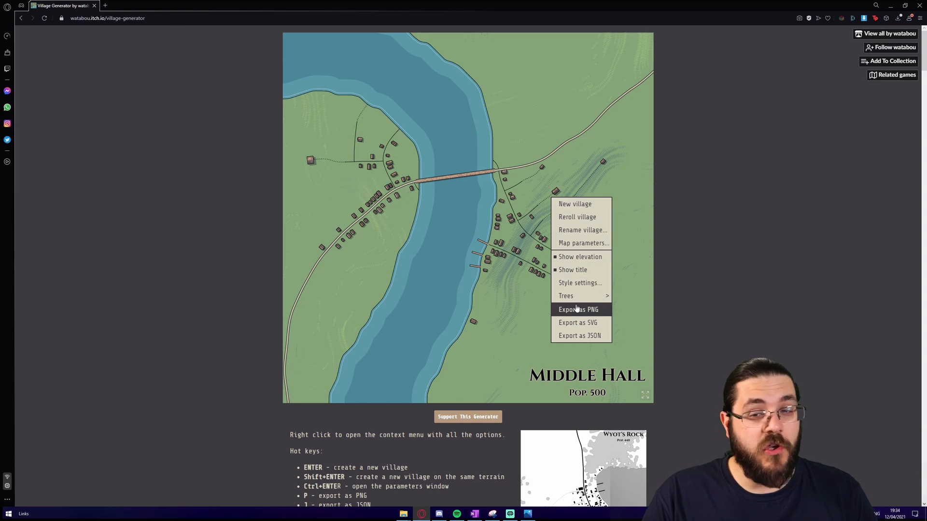
left_click(588, 257)
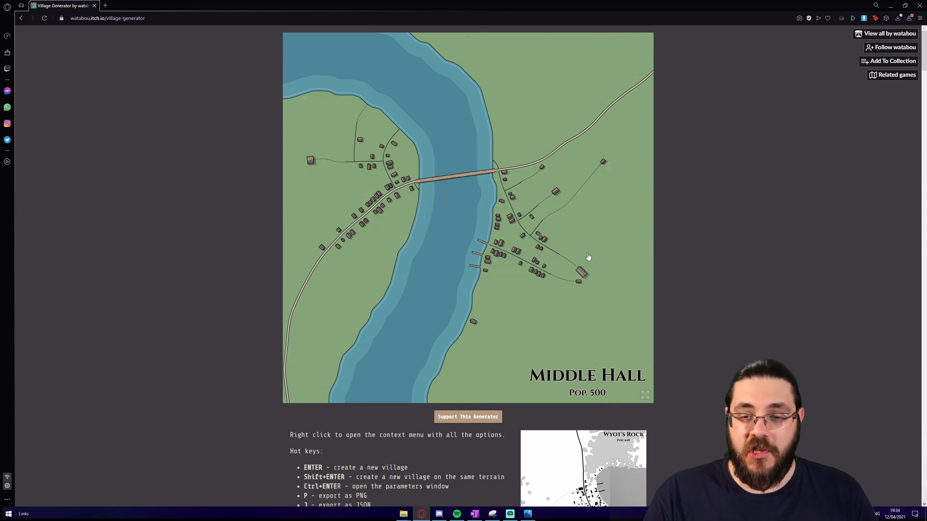
right_click(589, 225)
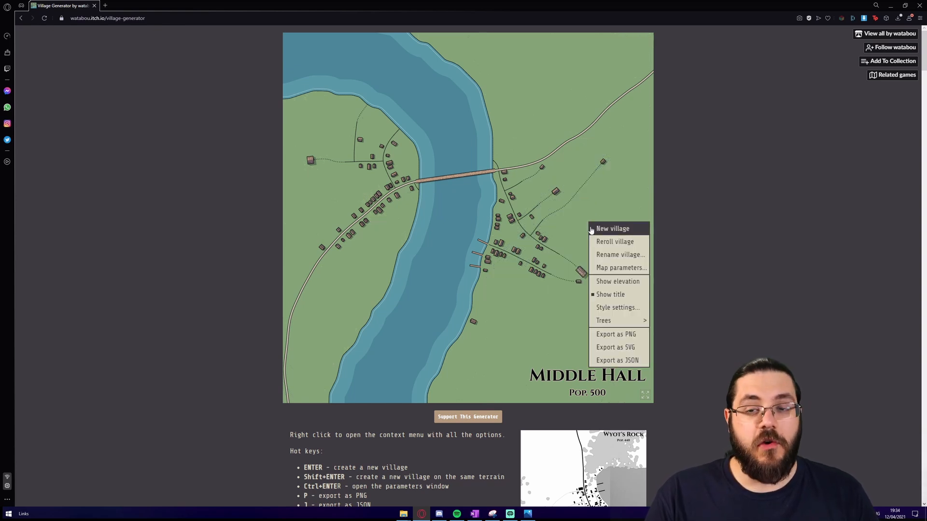
left_click(611, 296)
Look through the terrain, houses, water and forest colours in the style settings, leaving them as they are.
right_click(607, 235)
left_click(574, 318)
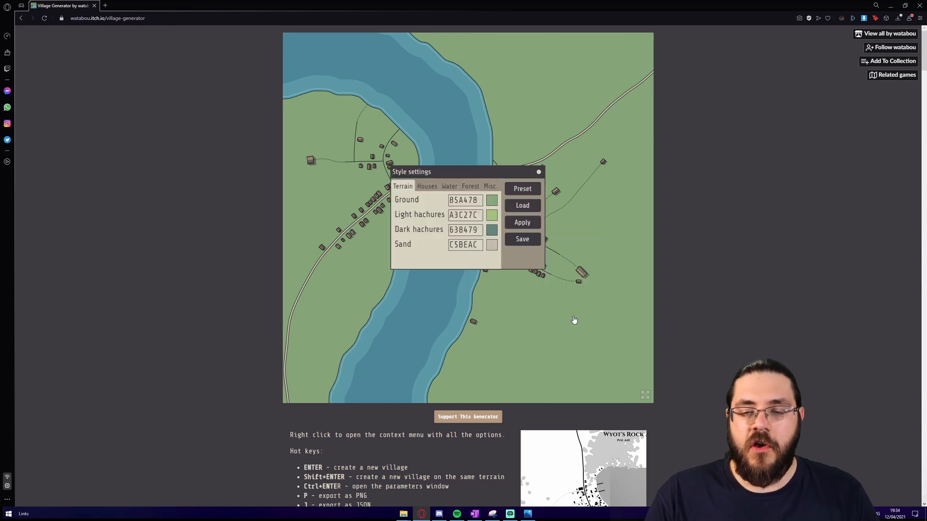
left_click(433, 188)
left_click(446, 188)
left_click(478, 190)
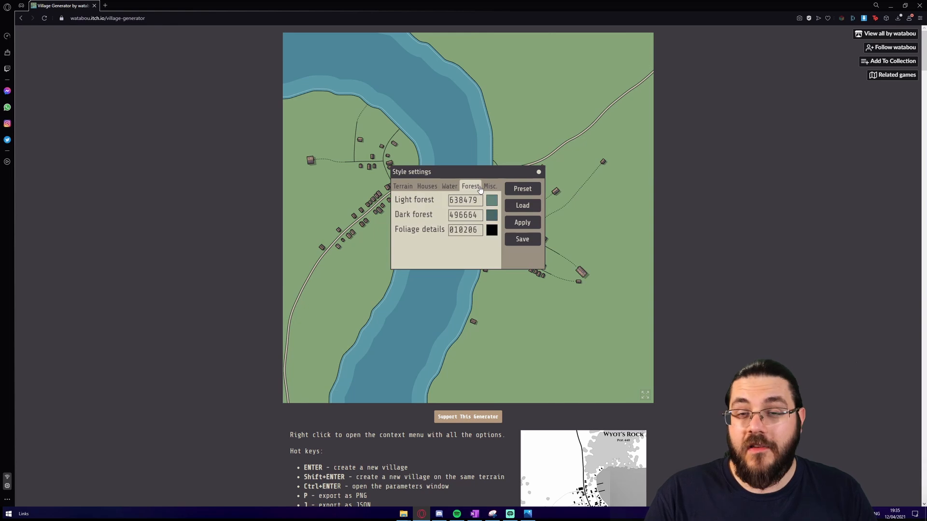
left_click(410, 188)
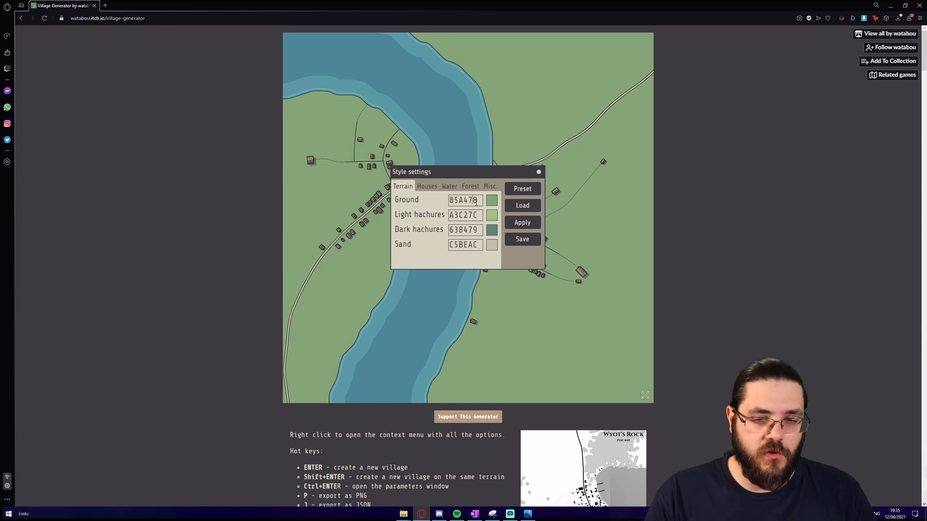
key("Escape")
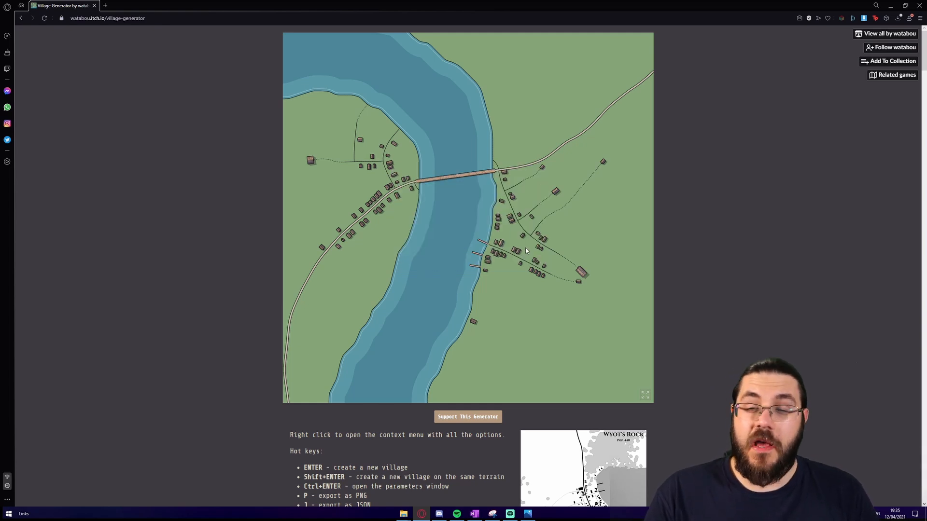
Set the tree amount to Some and compare the Cotton, Simple and Blobs tree styles, finishing with Blobs.
right_click(395, 216)
mouse_move(425, 314)
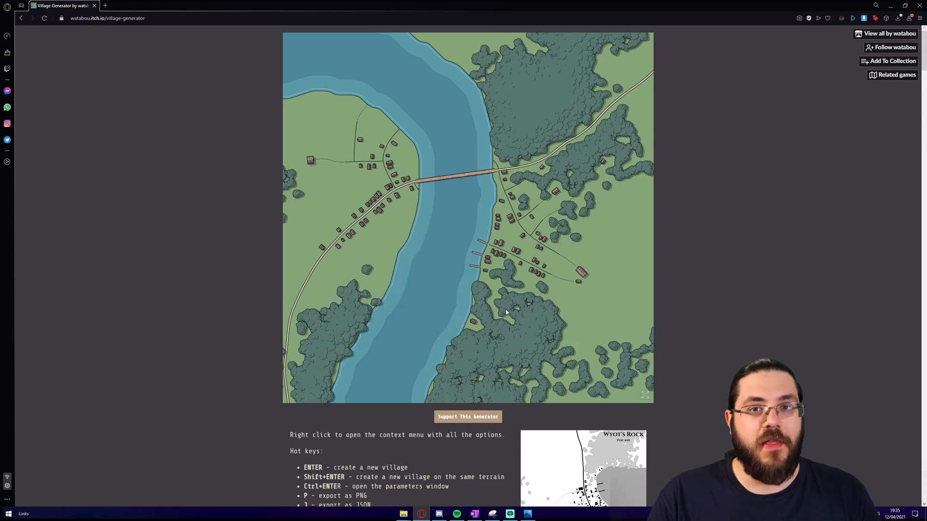
right_click(614, 222)
mouse_move(587, 320)
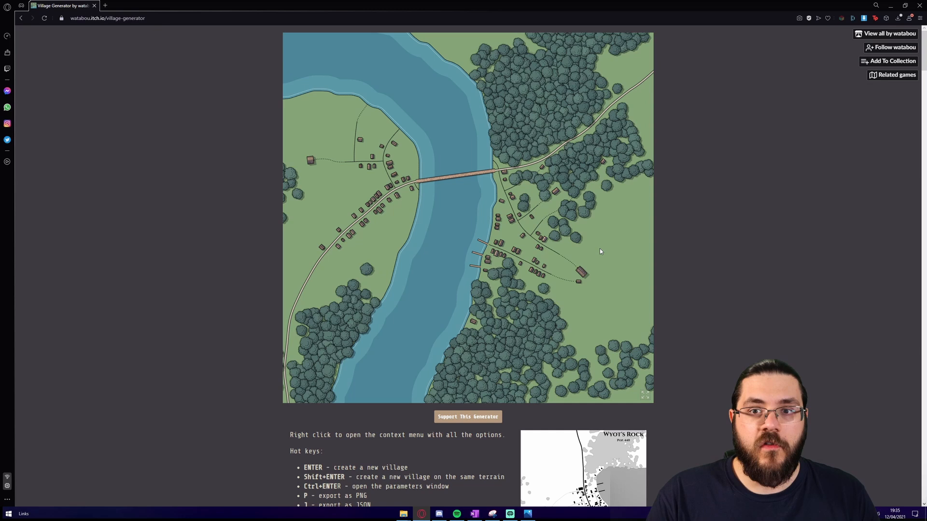
right_click(600, 250)
mouse_move(579, 348)
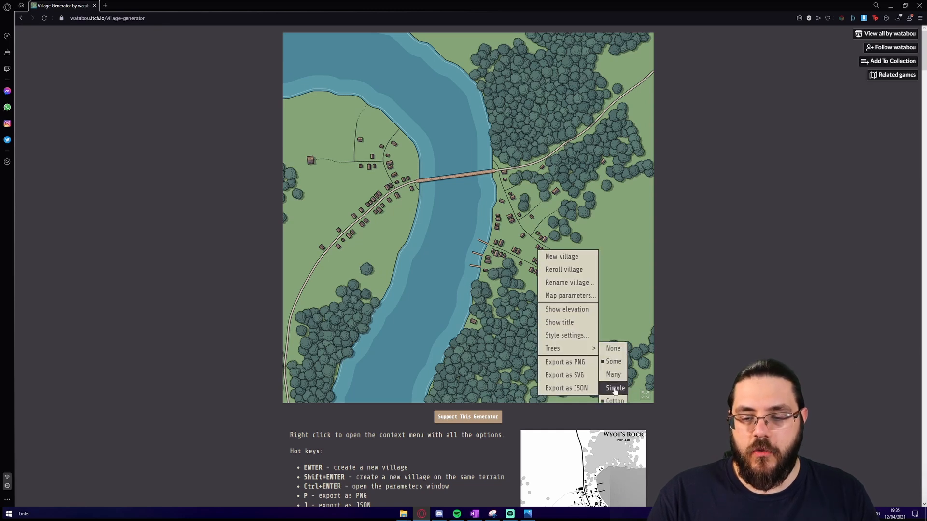
right_click(343, 184)
mouse_move(377, 280)
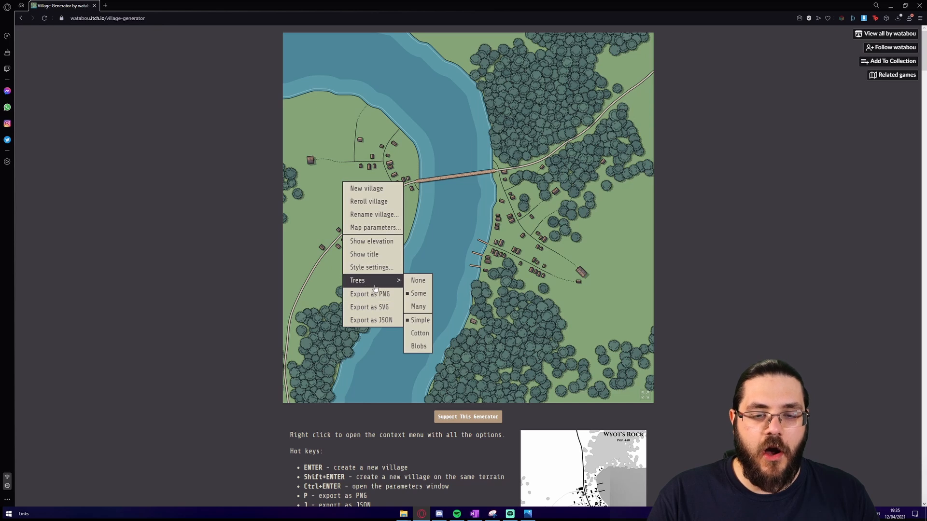
left_click(419, 346)
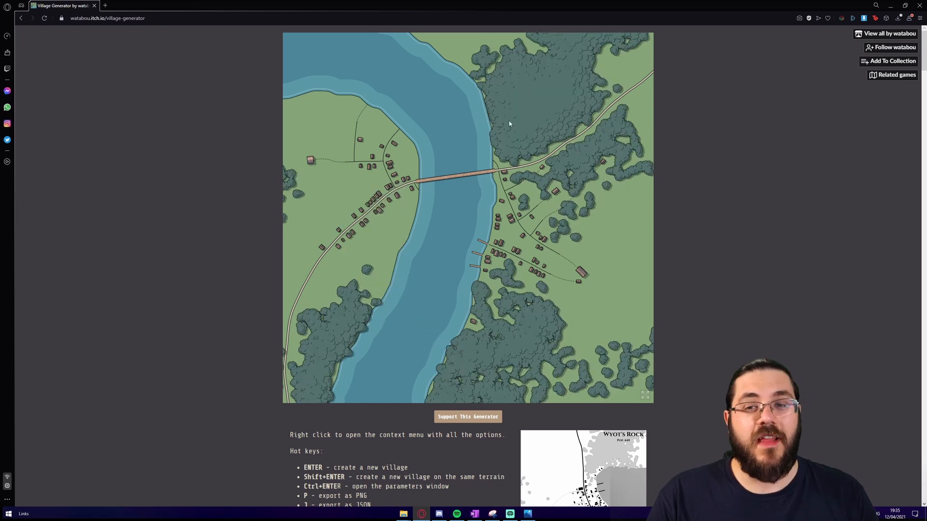
Compare the Many and None tree amounts on the map, finishing with Many.
right_click(351, 197)
mouse_move(381, 295)
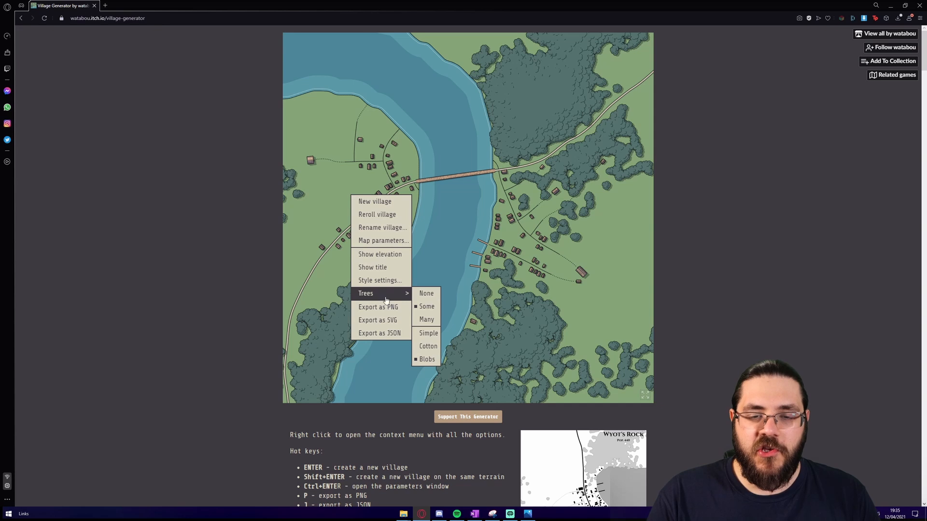
left_click(436, 325)
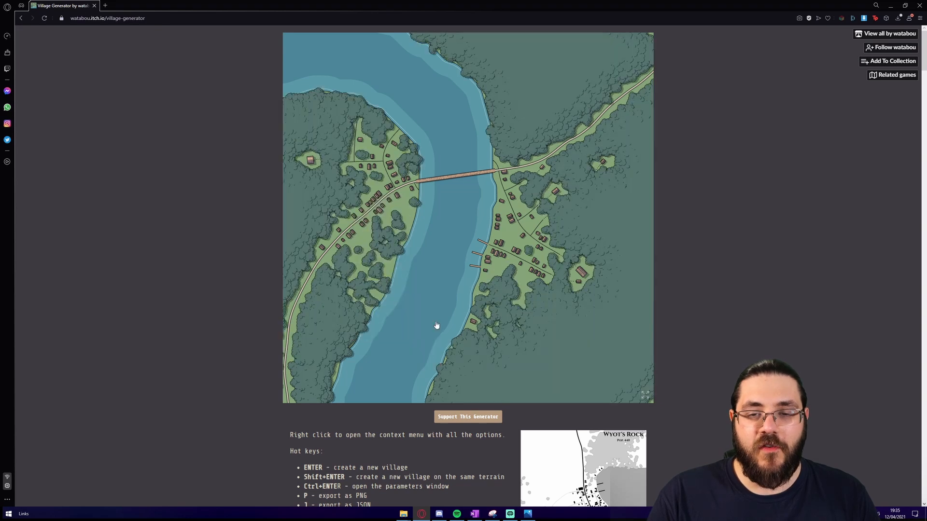
right_click(364, 239)
mouse_move(396, 337)
left_click(437, 339)
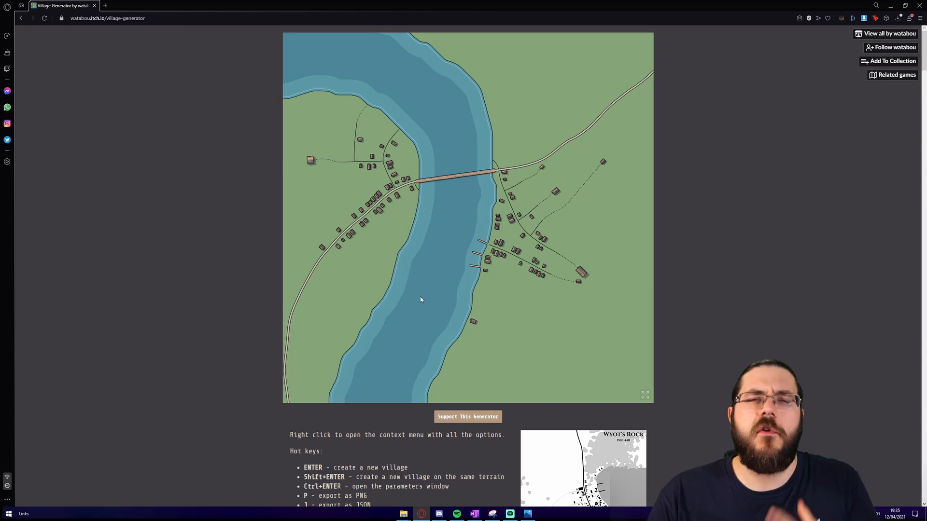
right_click(384, 239)
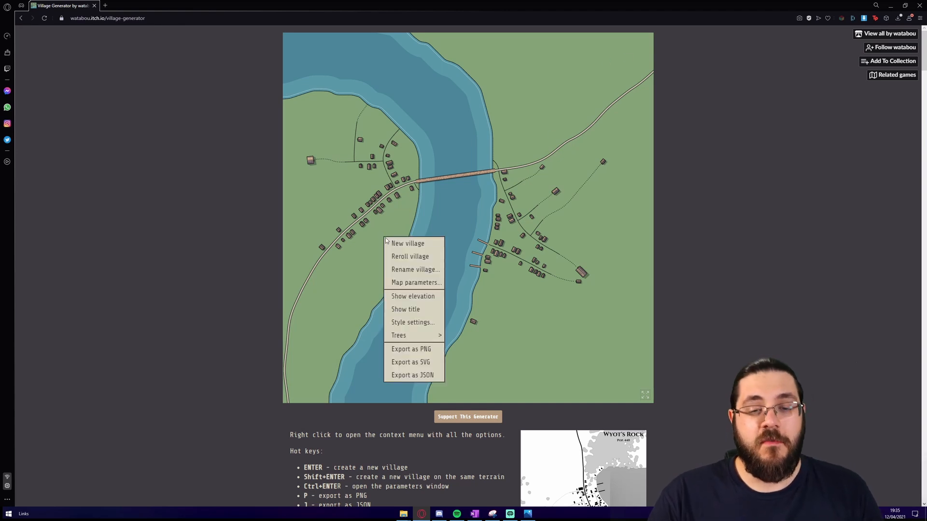
mouse_move(410, 336)
left_click(459, 348)
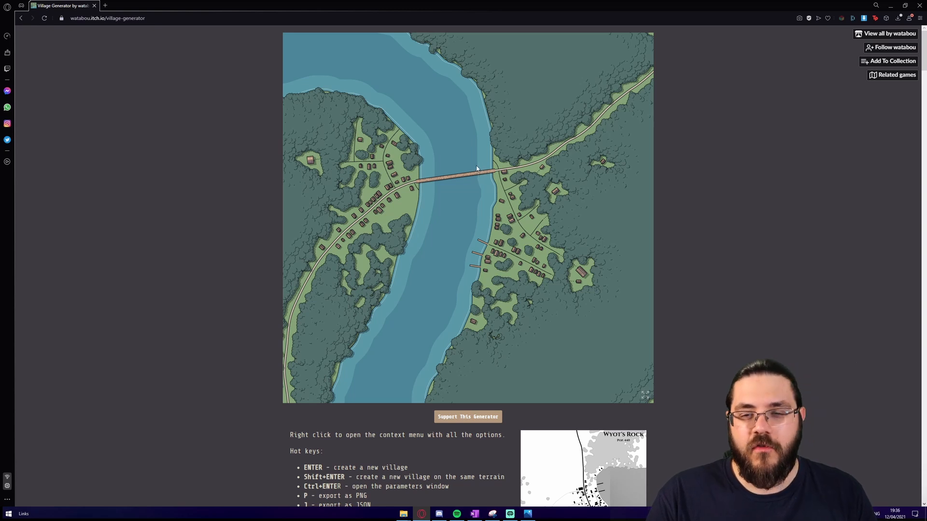
Generate a new village, and generate another with Default map size, Medium population density and River water.
right_click(460, 209)
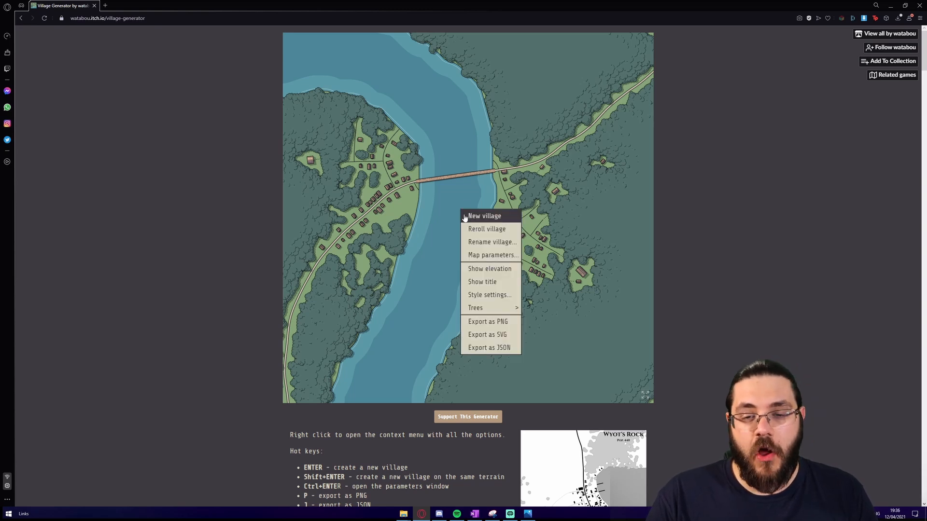
left_click(467, 229)
right_click(523, 244)
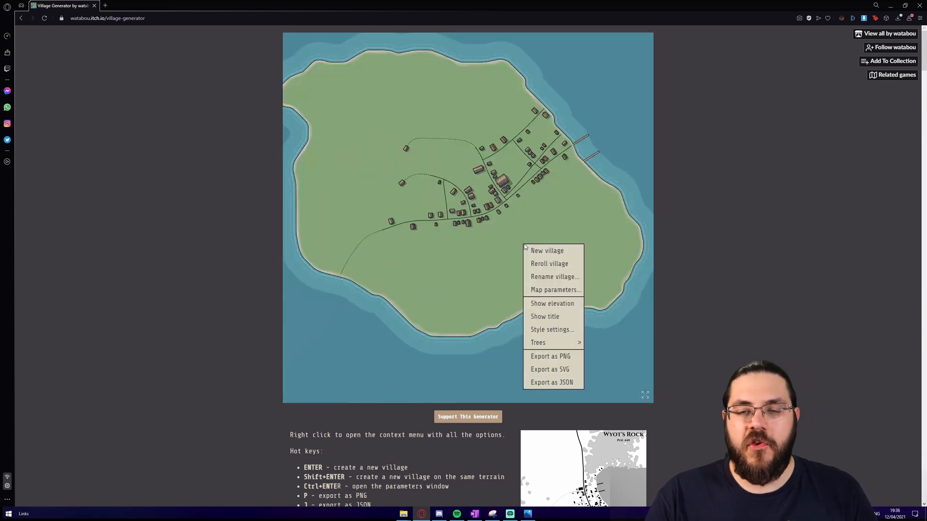
left_click(548, 292)
left_click(405, 213)
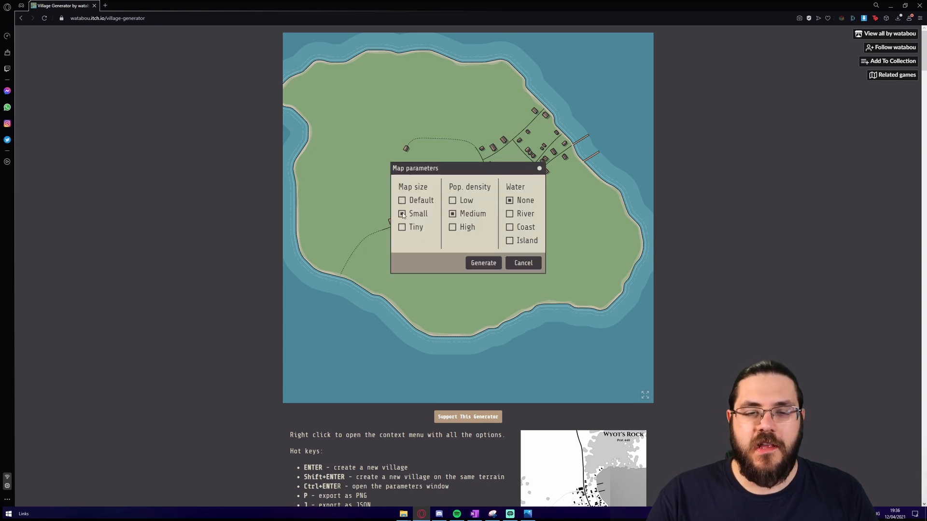
left_click(462, 205)
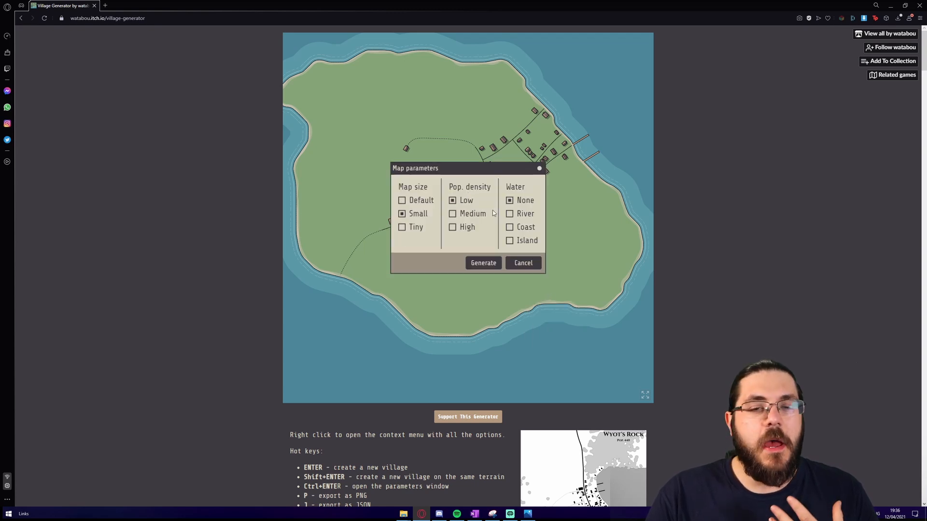
left_click(510, 214)
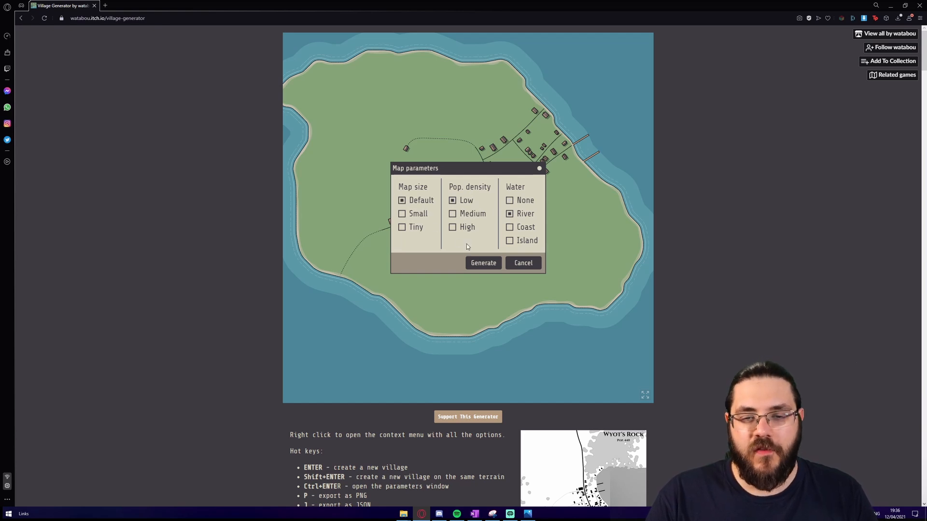
left_click(454, 214)
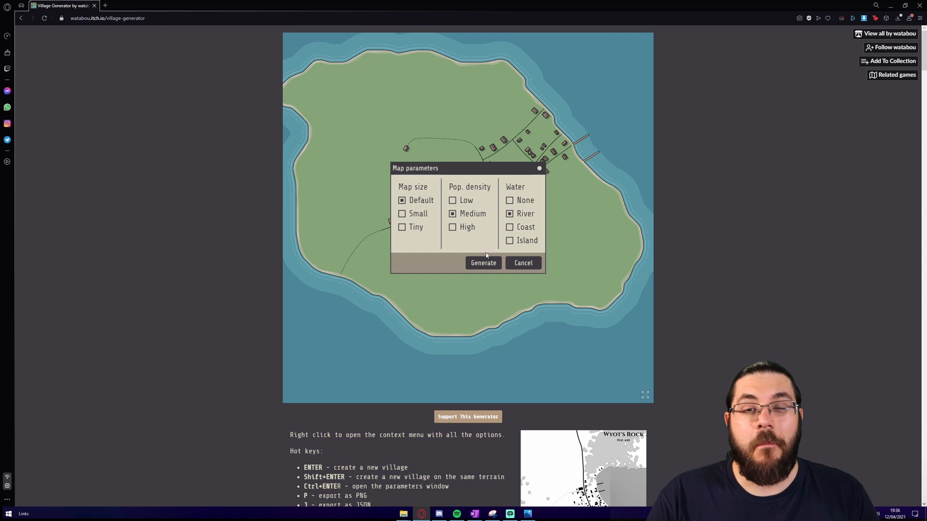
left_click(487, 267)
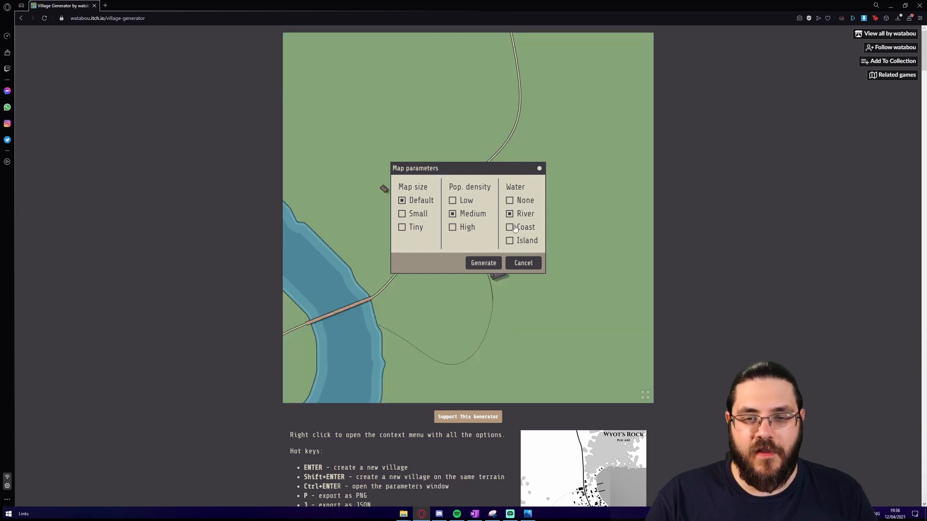
Move the map parameters window off the village and generate two river villages with High population density.
left_click_drag(489, 169, 556, 65)
left_click(520, 124)
left_click(547, 163)
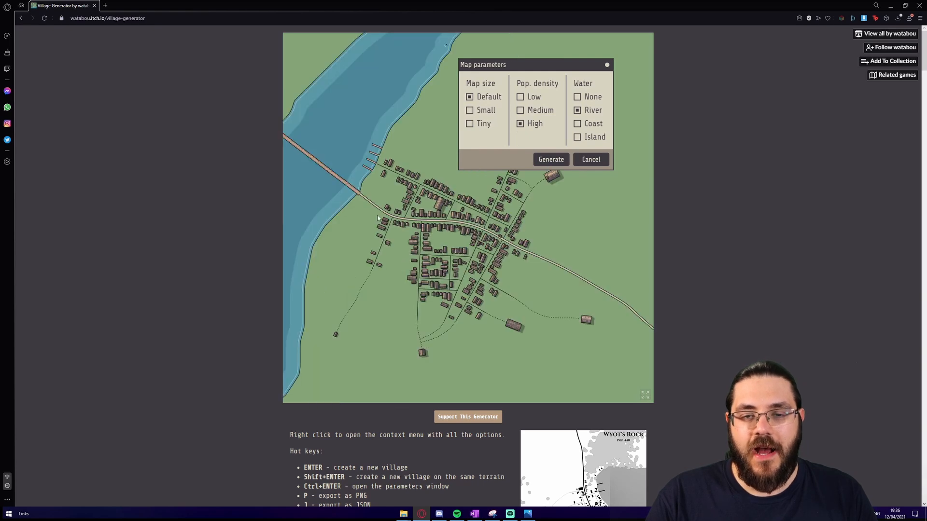
left_click(554, 162)
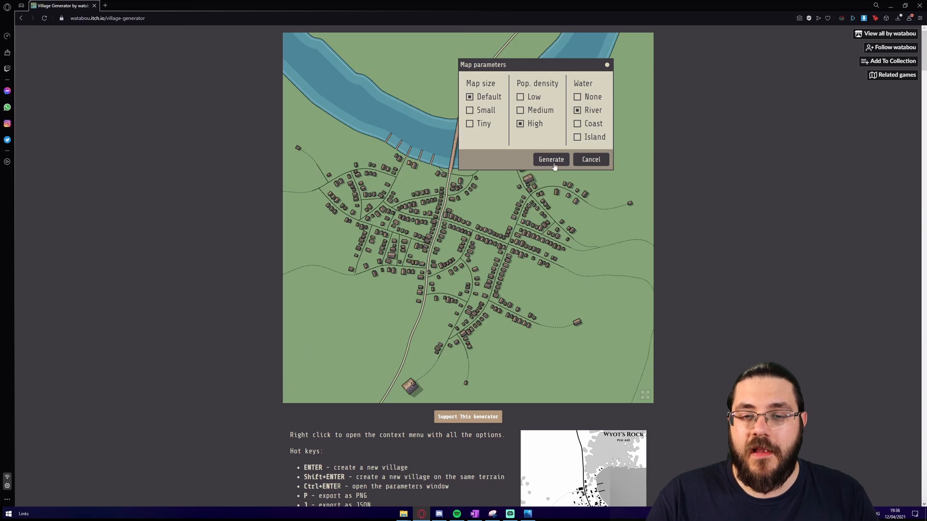
Generate a river village with Medium population density and close the map parameters.
left_click(521, 110)
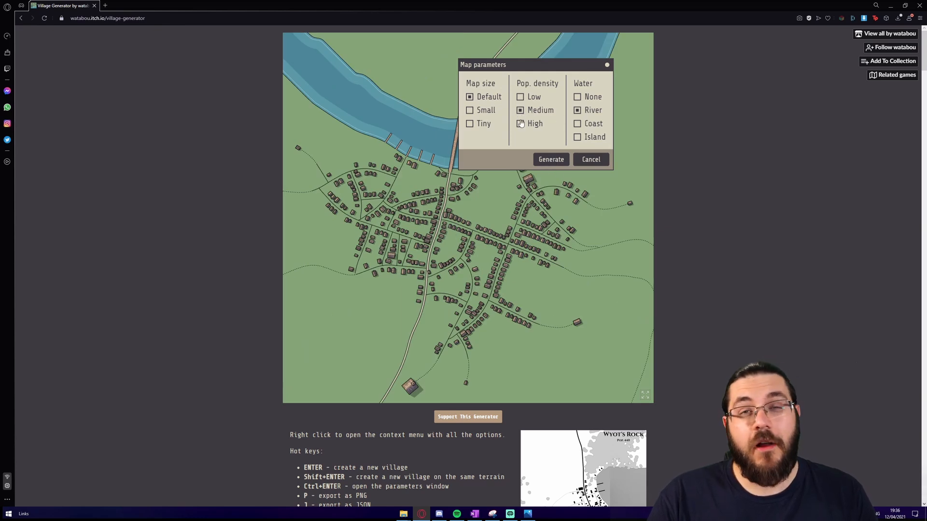
left_click(549, 159)
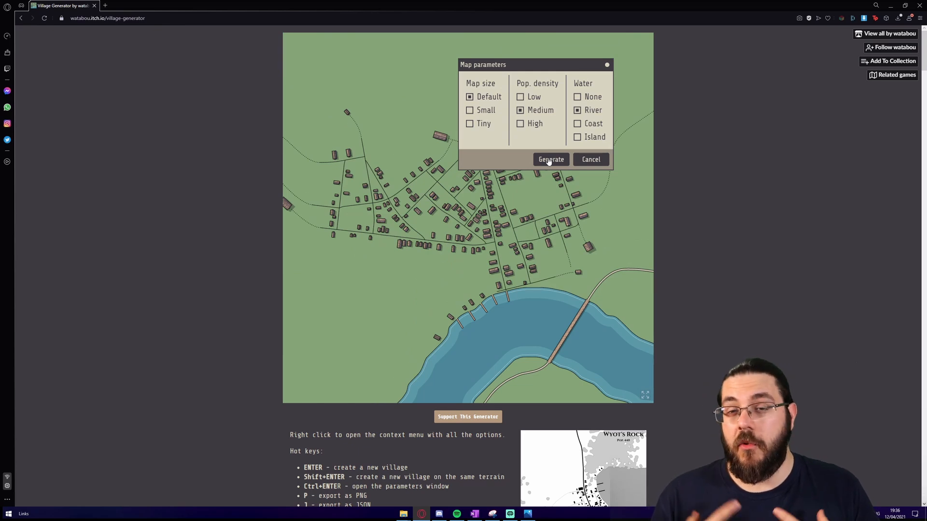
left_click(597, 159)
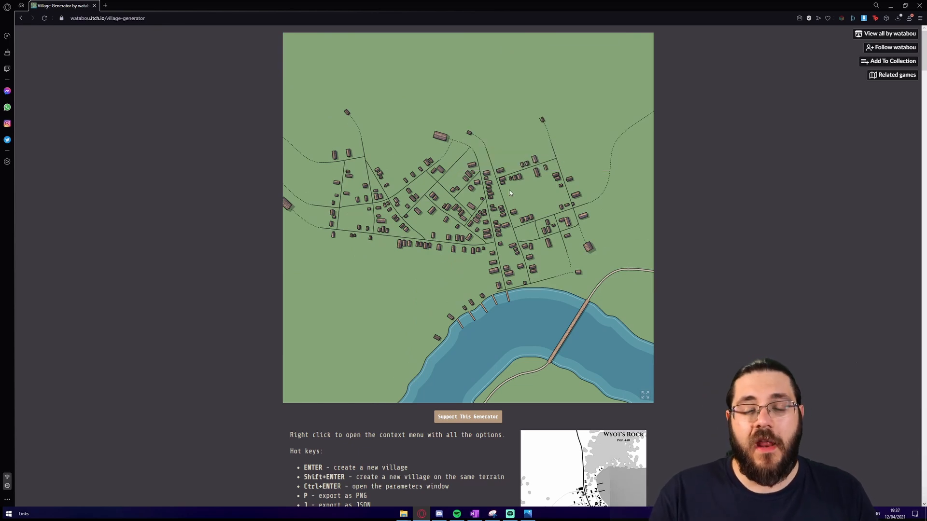
right_click(499, 137)
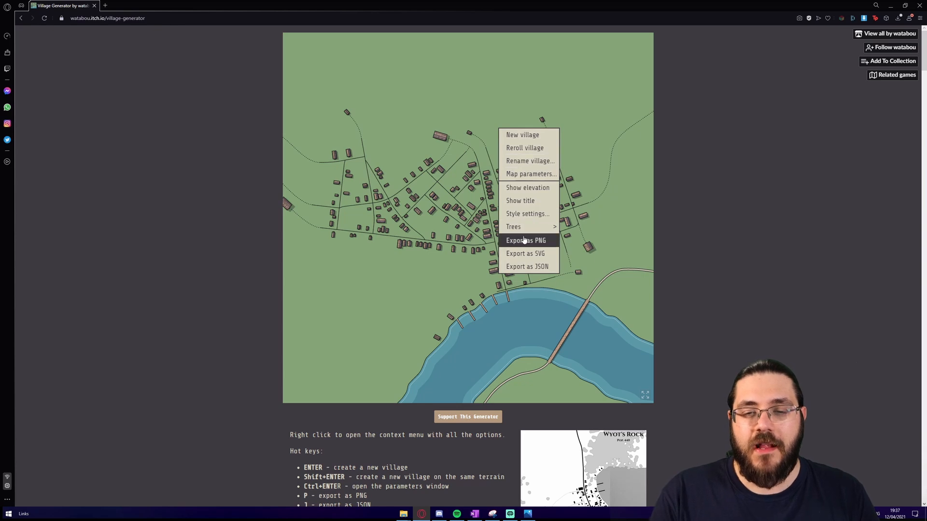
left_click(424, 265)
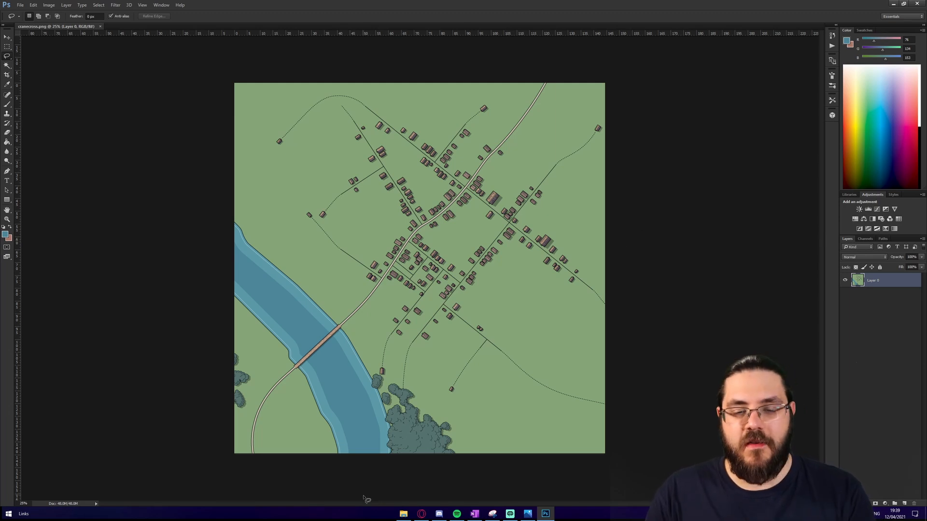
Place the sand texture image from the Watabou Village folder into the map document and scale it to cover the whole canvas.
left_click(403, 513)
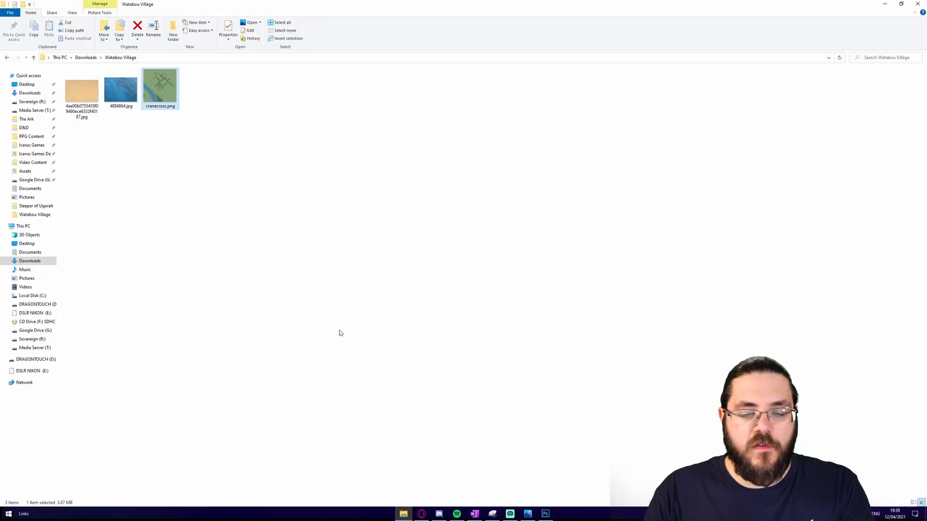
left_click(83, 94)
left_click_drag(84, 94, 476, 391)
left_click_drag(455, 241, 569, 99)
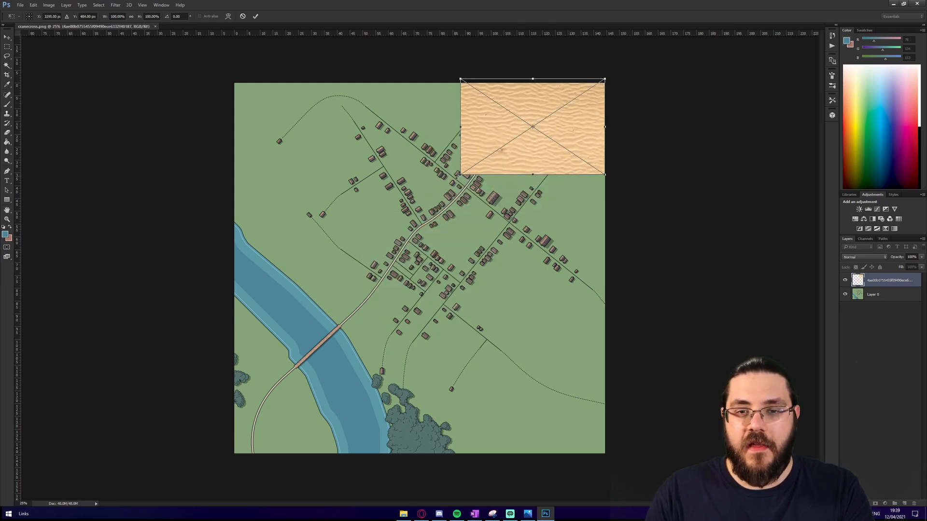
left_click_drag(463, 175, 41, 456)
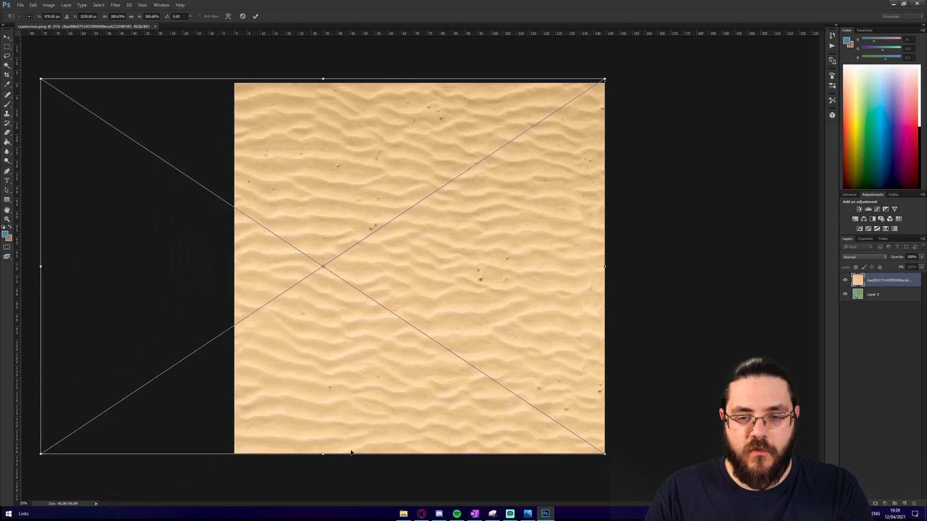
key("Return")
Sample a sand colour from the placed texture and hide the texture layer.
key("l")
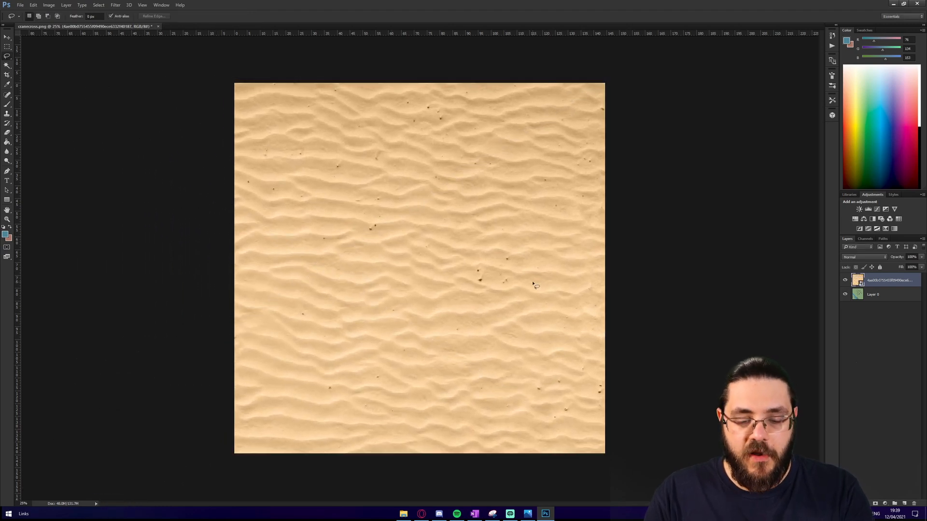
key("i")
left_click(504, 145)
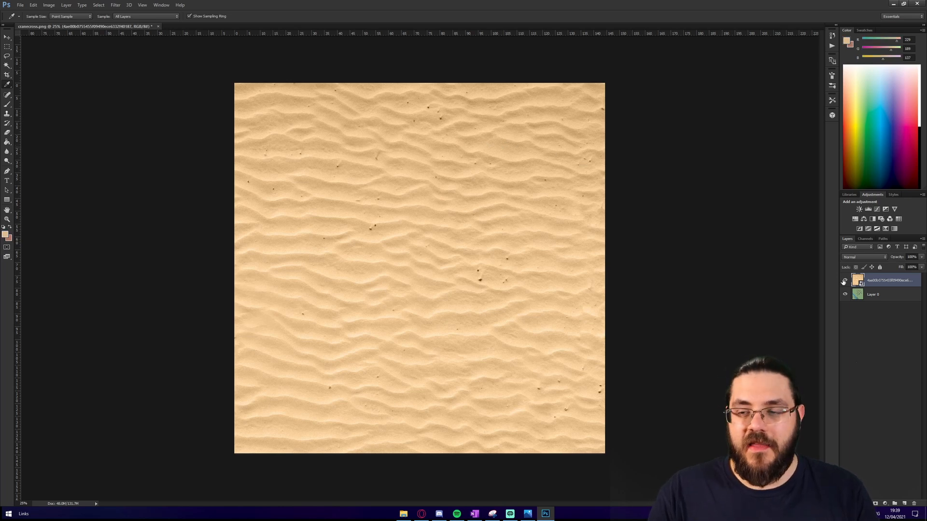
left_click(845, 282)
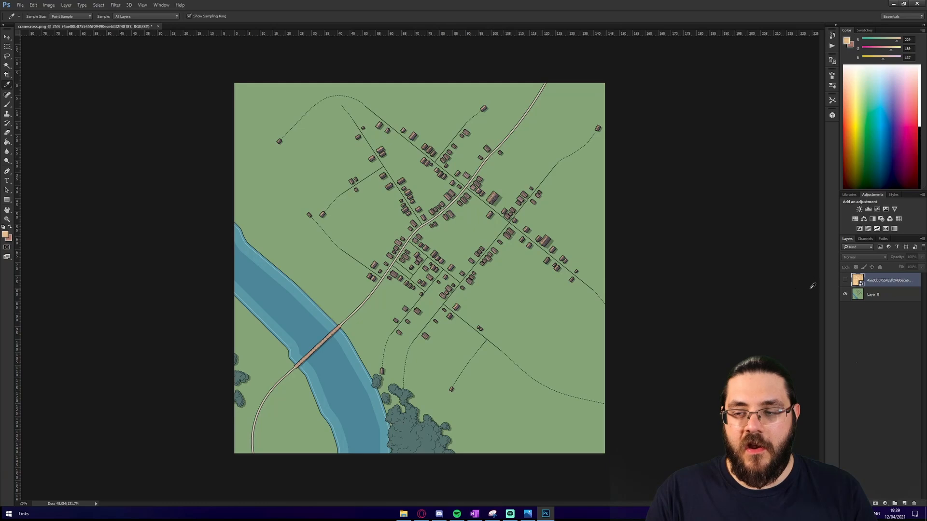
Select the green ground on Layer 0 with Color Range, using Sampled Colors and a Fuzziness of 0.
left_click(899, 300)
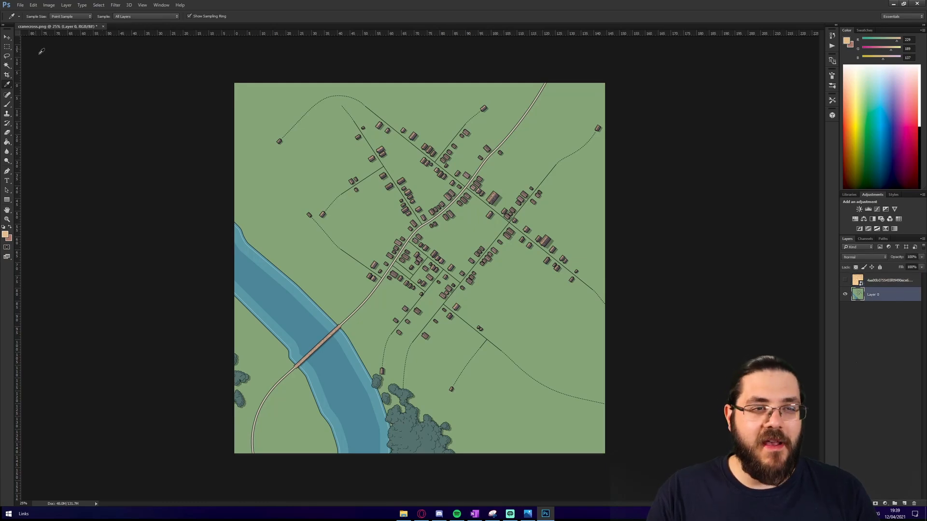
left_click(99, 6)
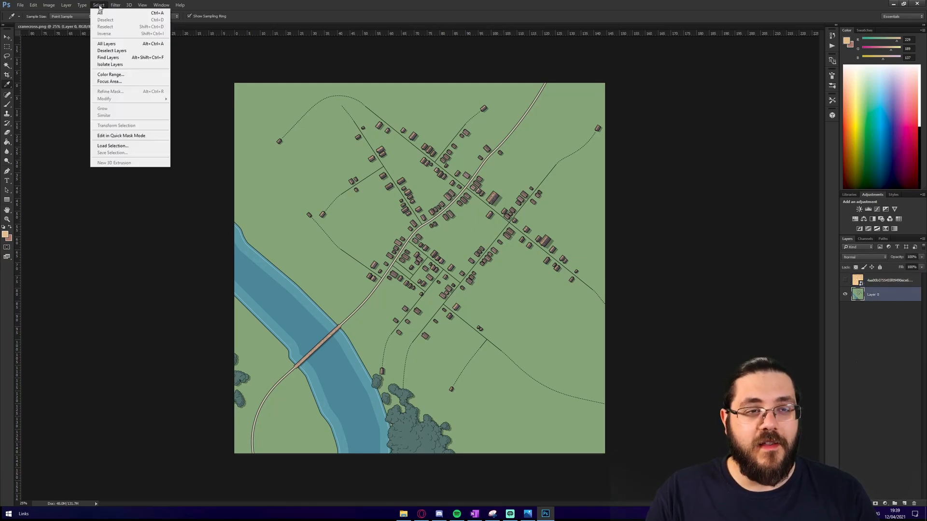
left_click(111, 75)
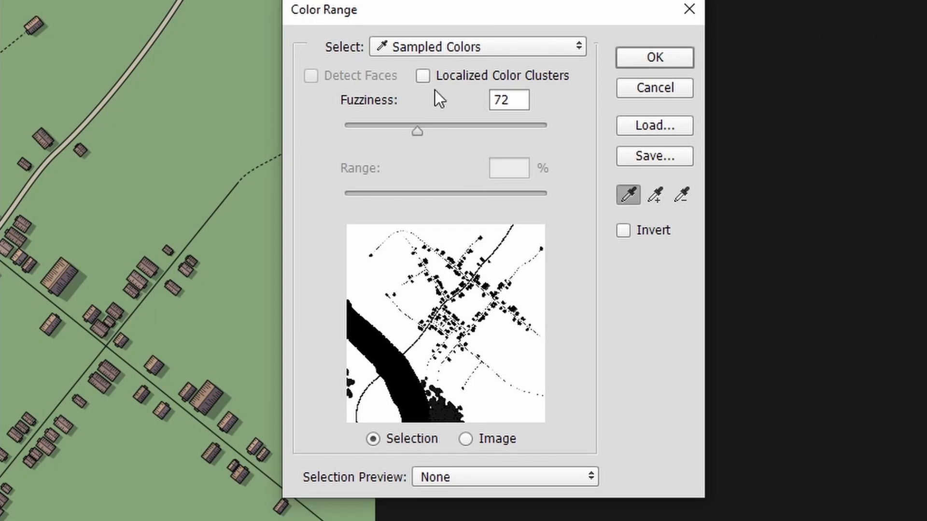
left_click_drag(424, 137, 486, 140)
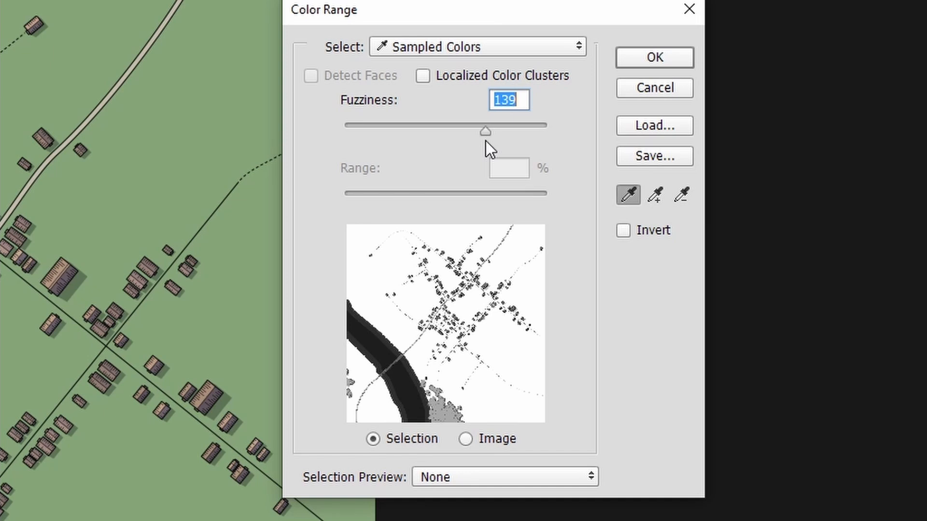
left_click_drag(486, 141, 341, 148)
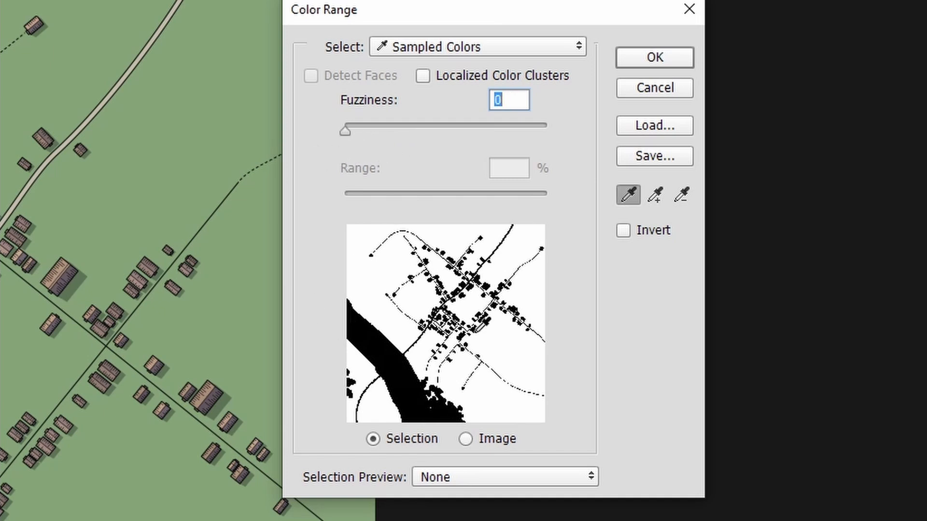
left_click(645, 56)
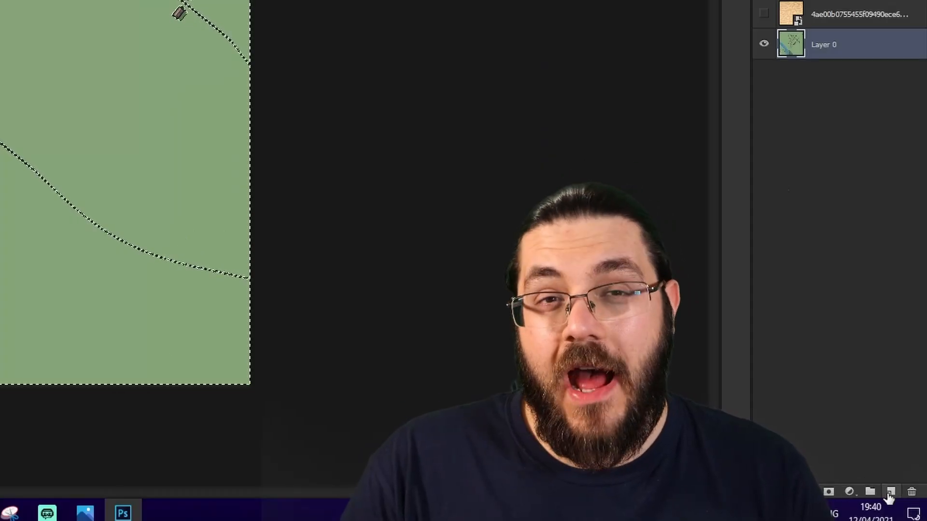
On a new layer, fill the selected green ground with a colour sampled from the sand texture, keeping the texture layer hidden.
left_click(889, 492)
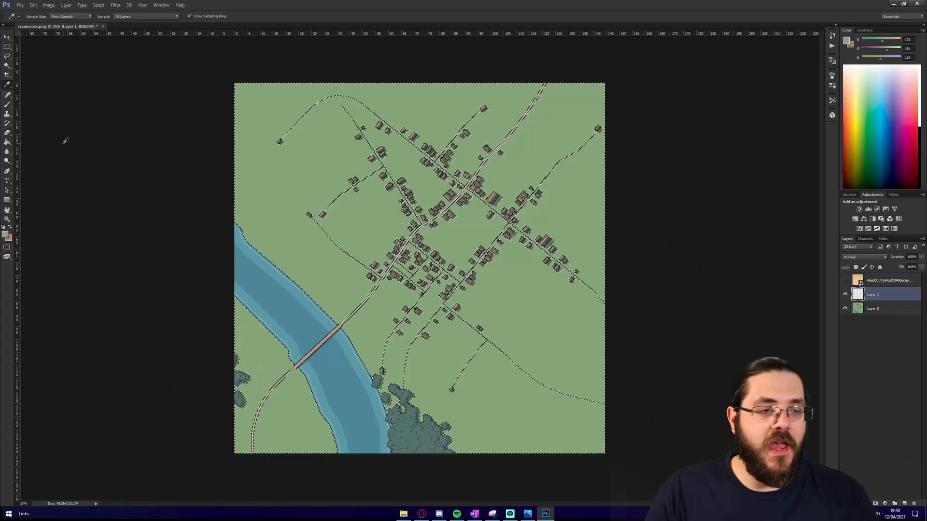
left_click(7, 143)
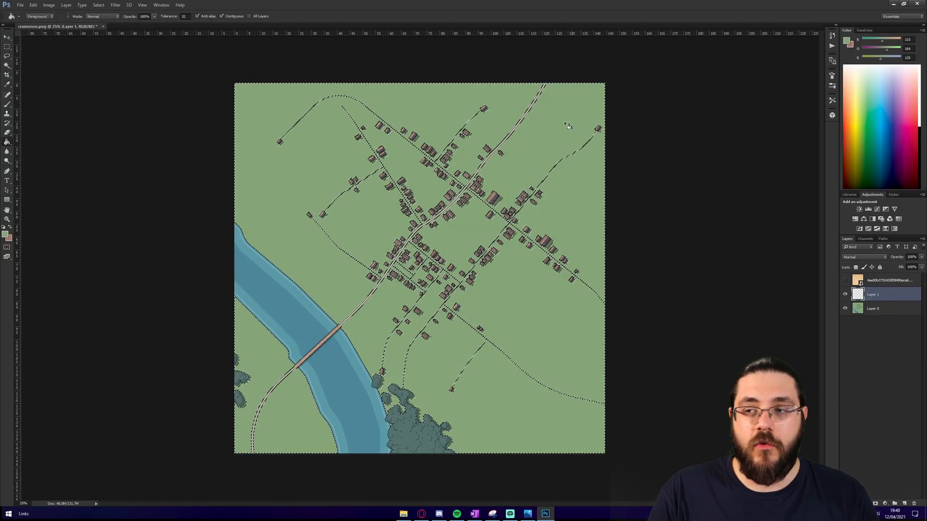
left_click(845, 280)
left_click(7, 84)
left_click(416, 168)
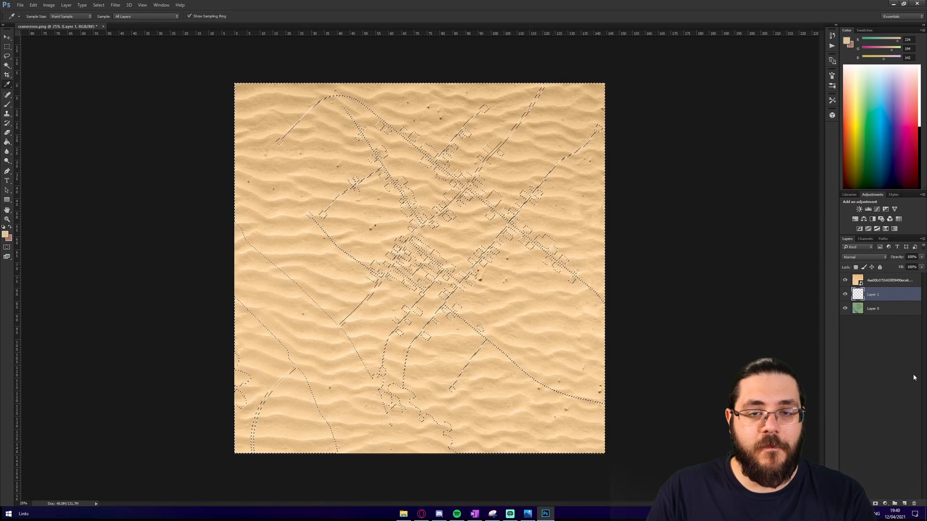
left_click(845, 280)
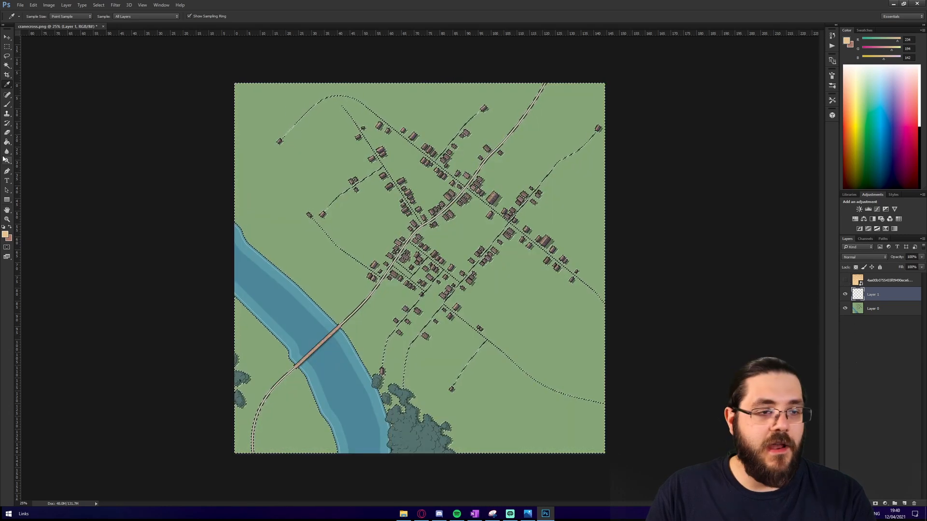
key("g")
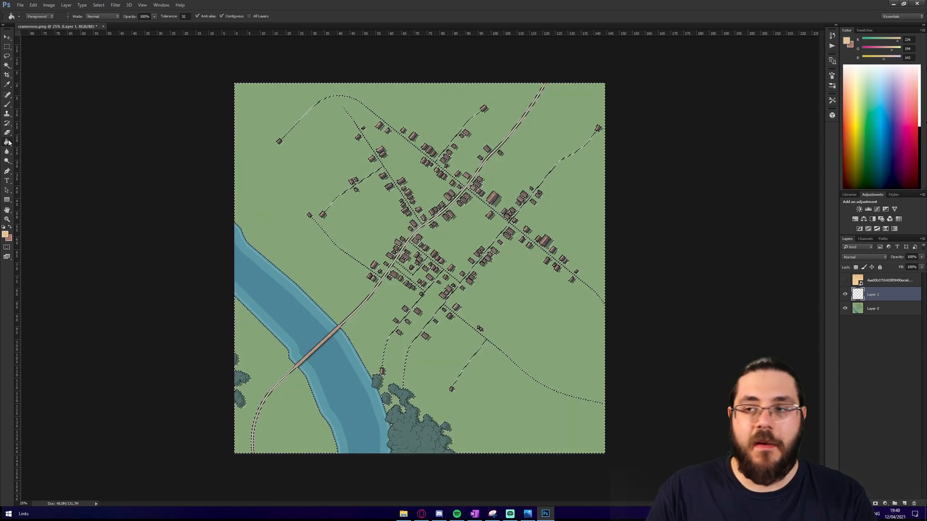
left_click(473, 231)
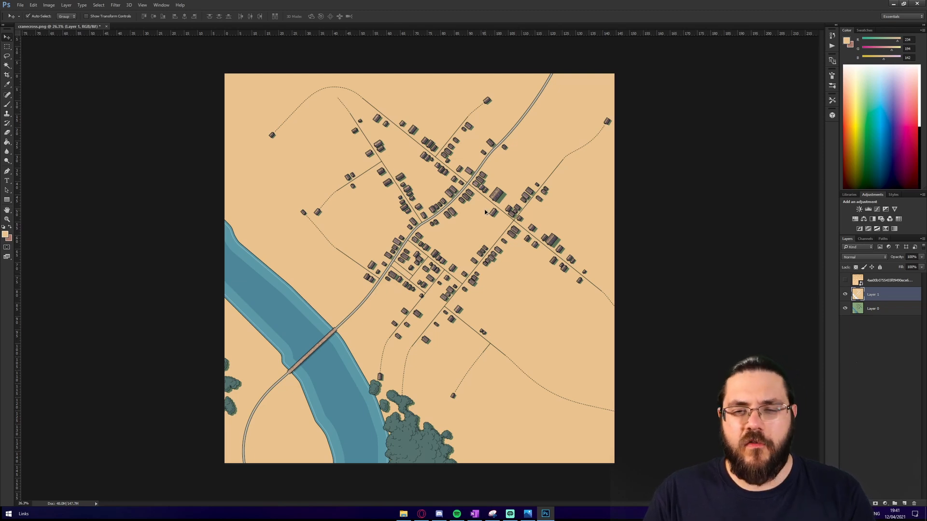
Select the green building shadows on Layer 0 with Color Range, sampling a shadow and setting Fuzziness to about 27.
scroll(485, 212, "up", 3)
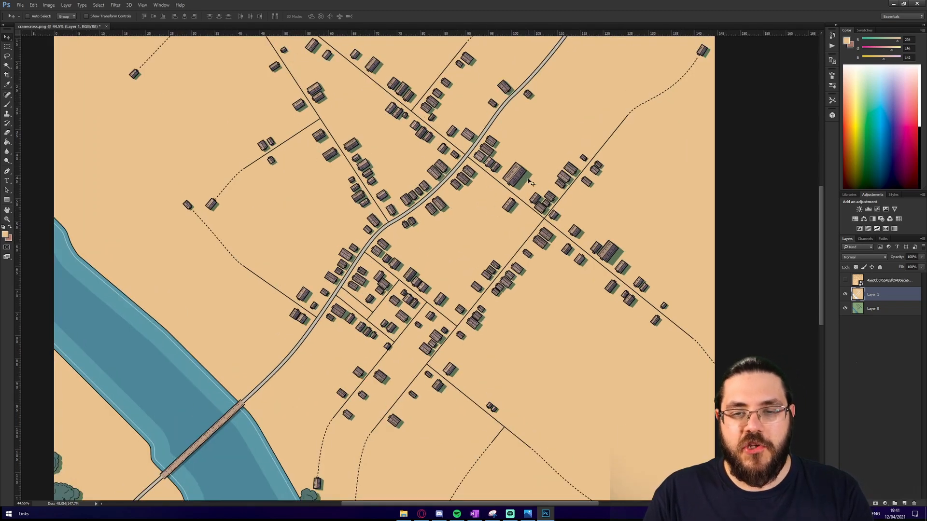
scroll(508, 319, "down", 1)
scroll(508, 320, "down", 3)
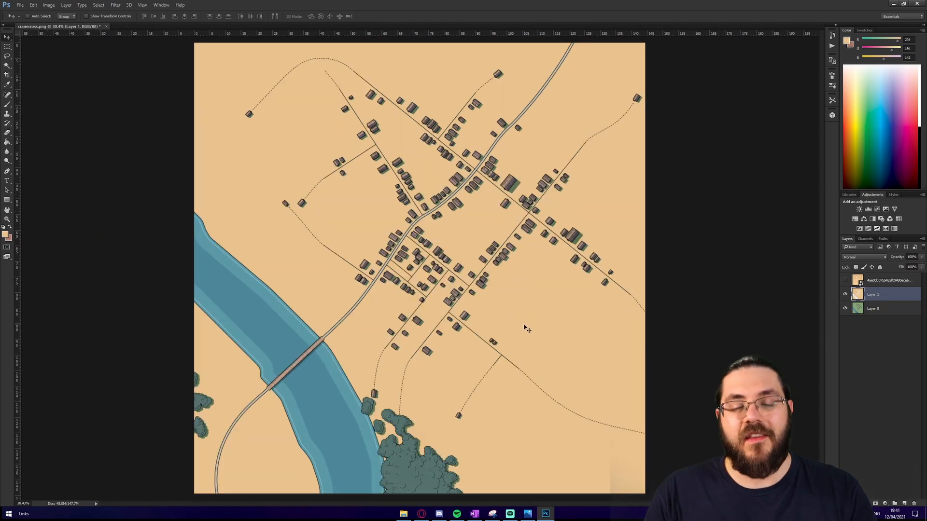
left_click(877, 312)
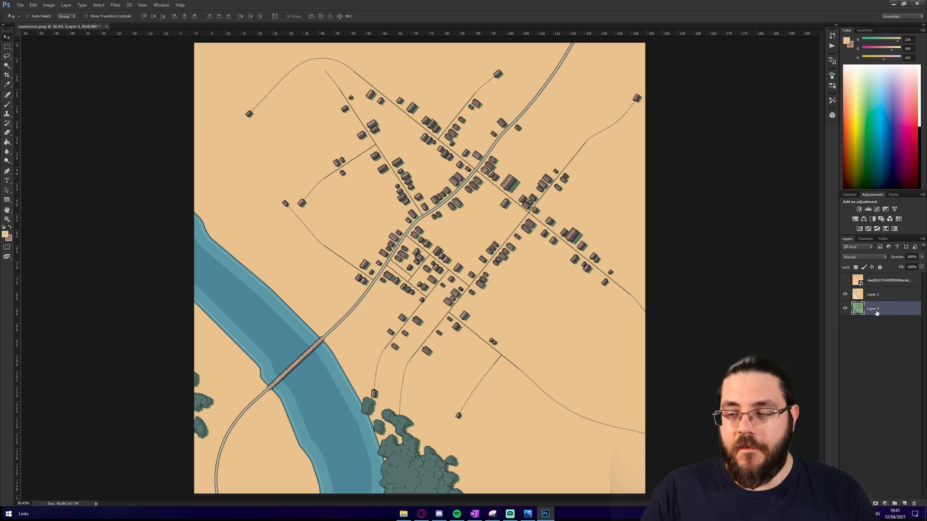
left_click(105, 5)
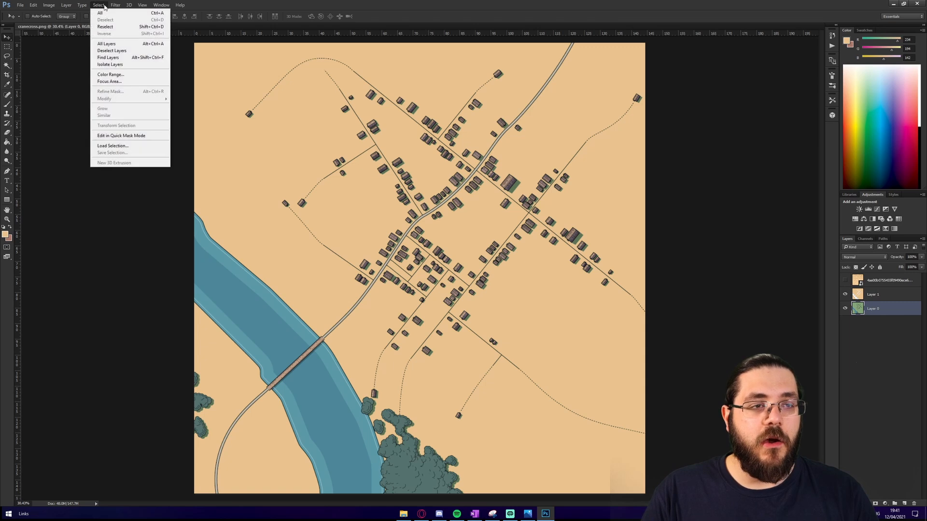
left_click(110, 74)
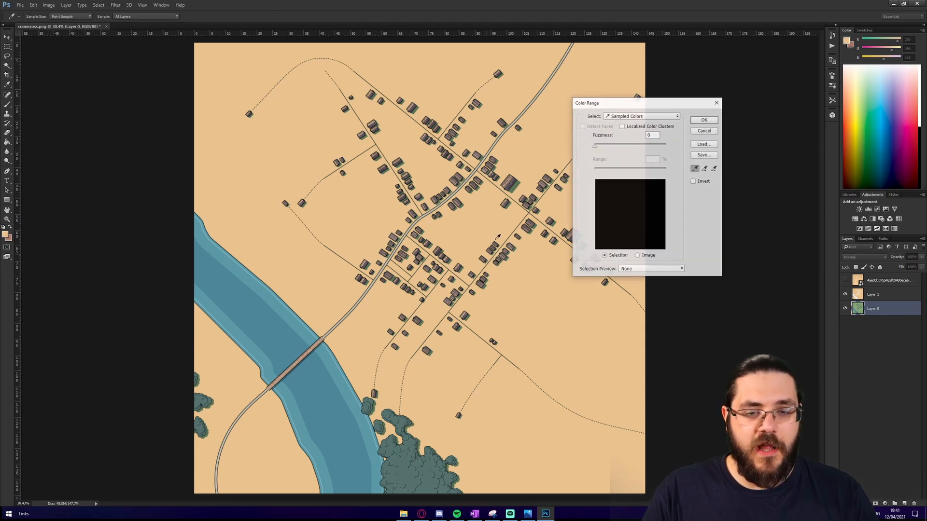
left_click(516, 184)
mouse_move(596, 145)
left_mouse_down()
mouse_move(629, 149)
mouse_move(609, 150)
left_mouse_up()
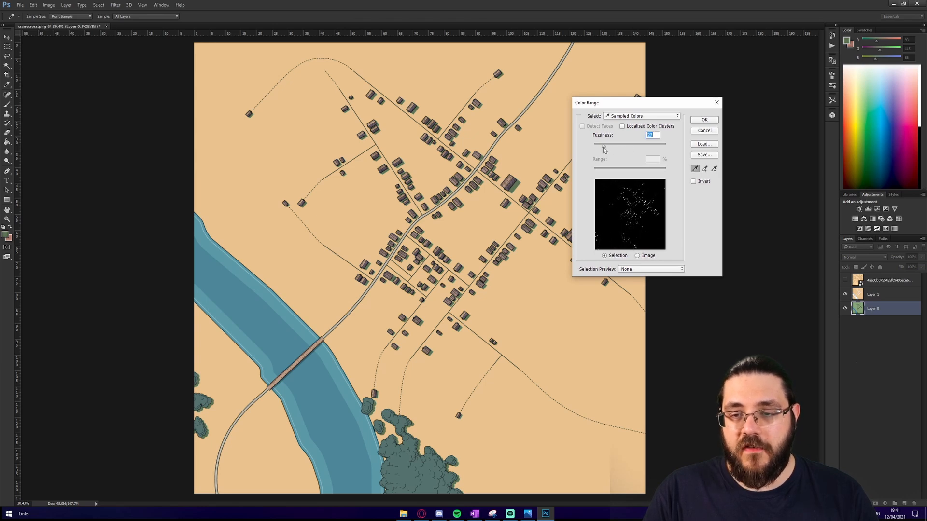
left_click(706, 119)
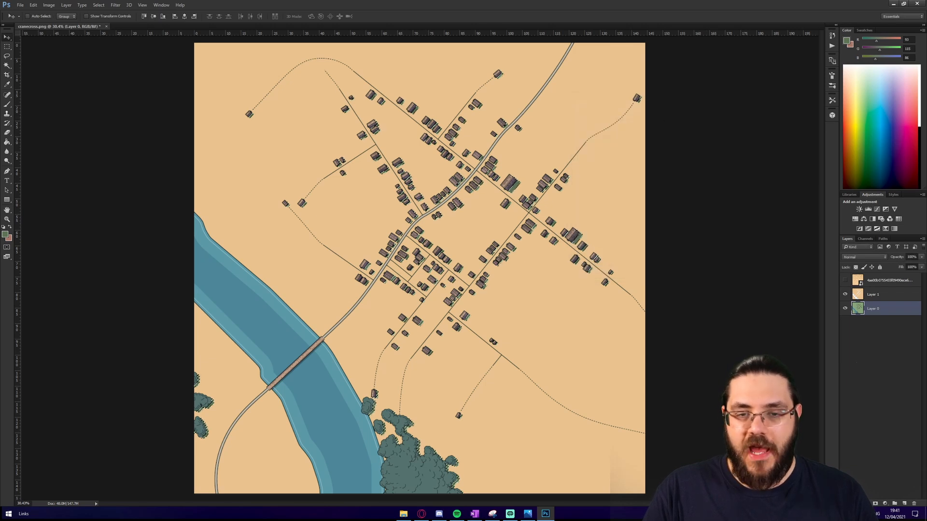
On a new layer above Layer 0, fill the selected shadows with a darkened sand colour of R 147, G 128, B 75.
left_click(905, 504)
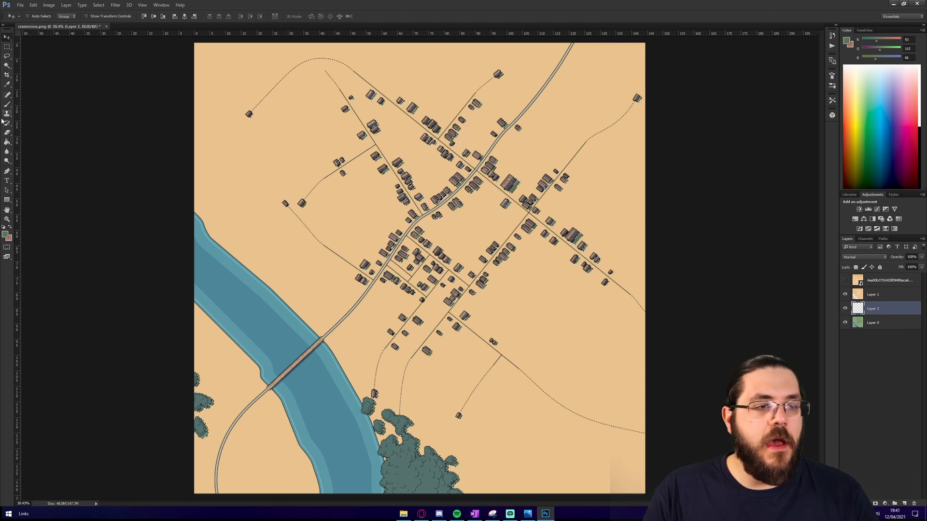
left_click(7, 85)
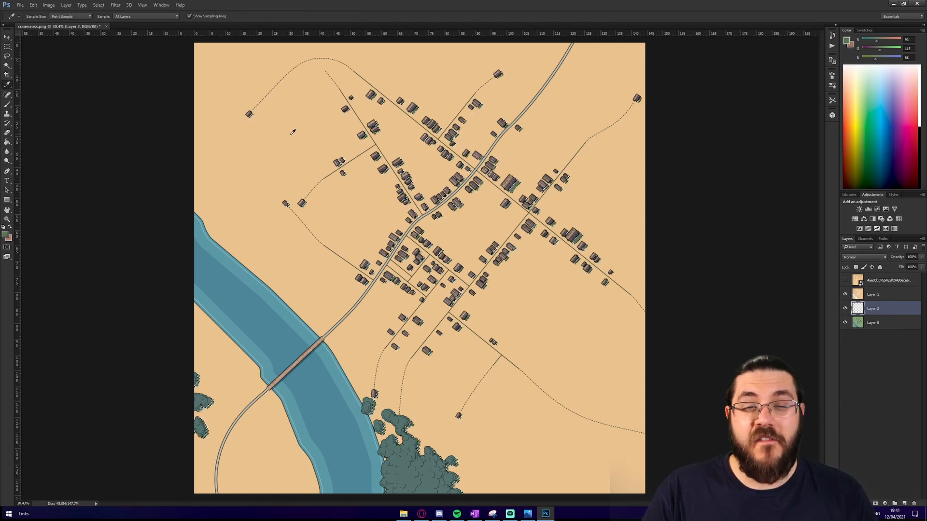
left_click(292, 135)
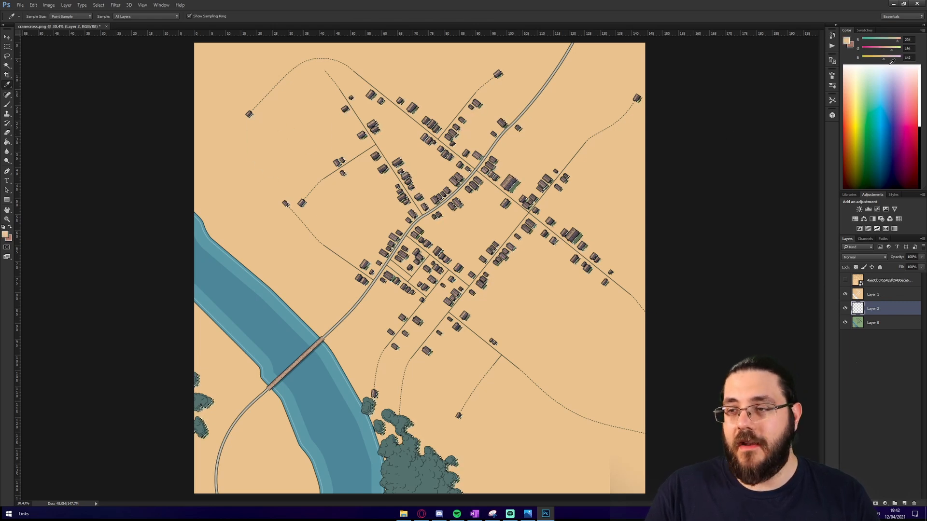
left_click_drag(880, 58, 875, 58)
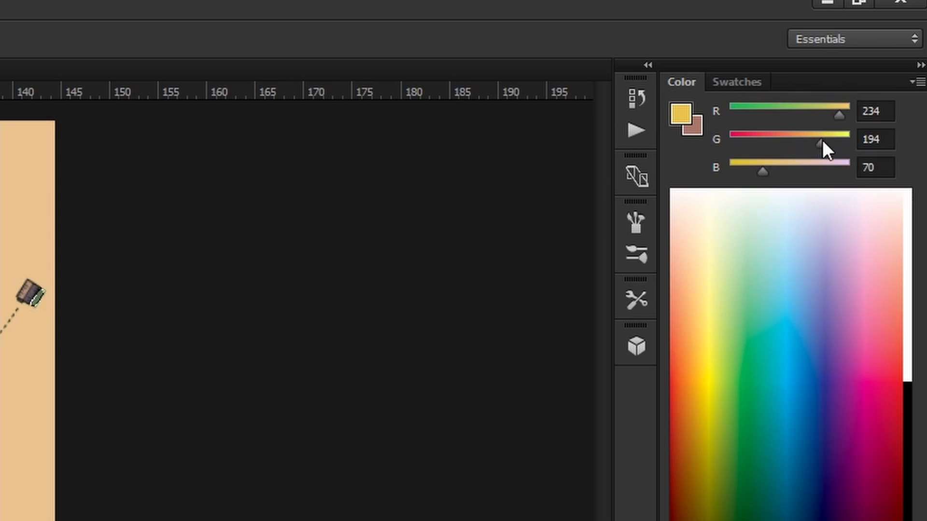
left_click_drag(822, 142, 799, 141)
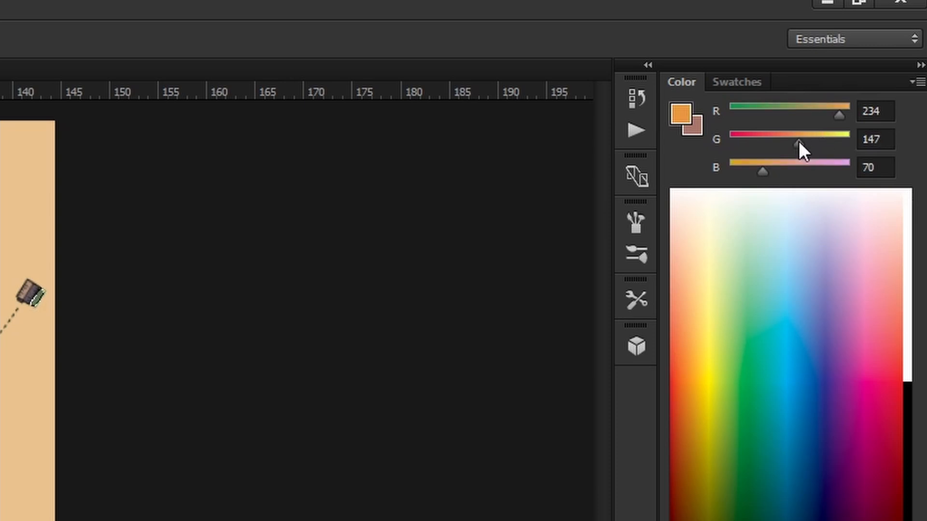
left_click_drag(822, 107, 819, 107)
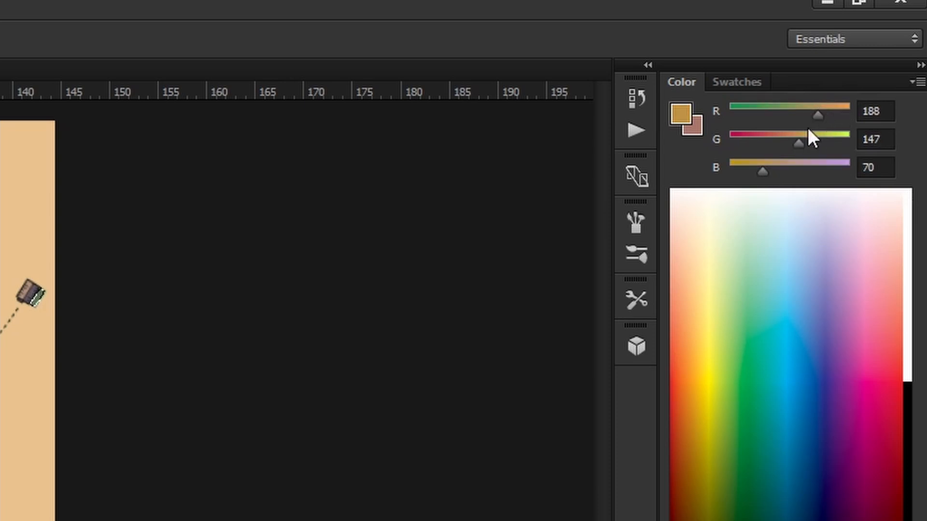
left_click_drag(761, 166, 745, 167)
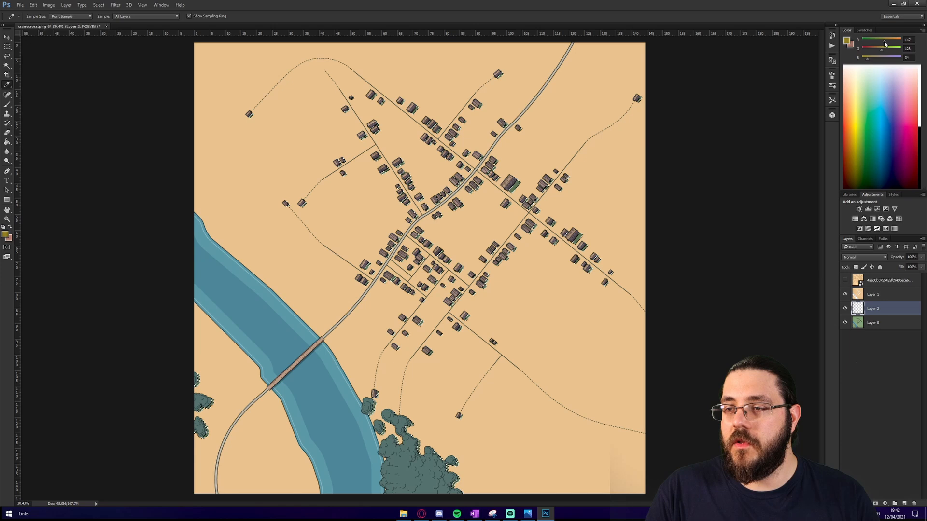
left_click(868, 57)
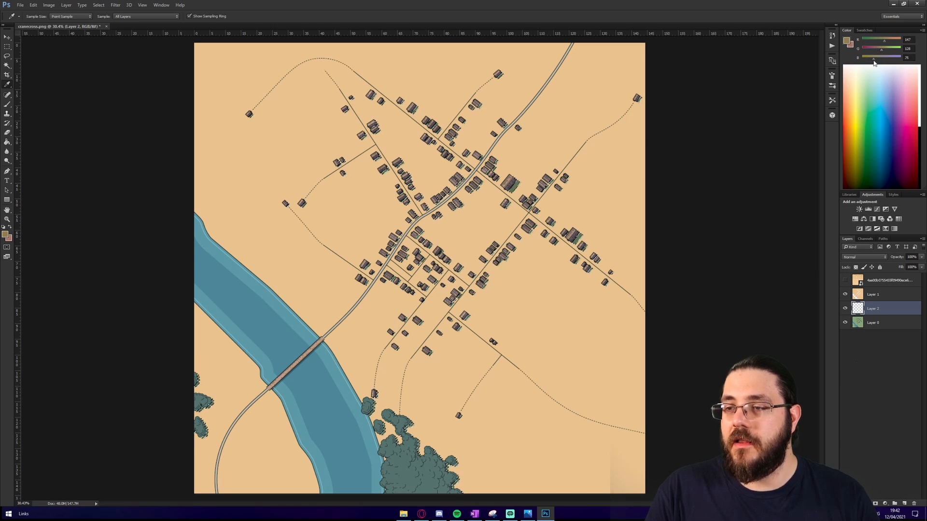
left_click(6, 143)
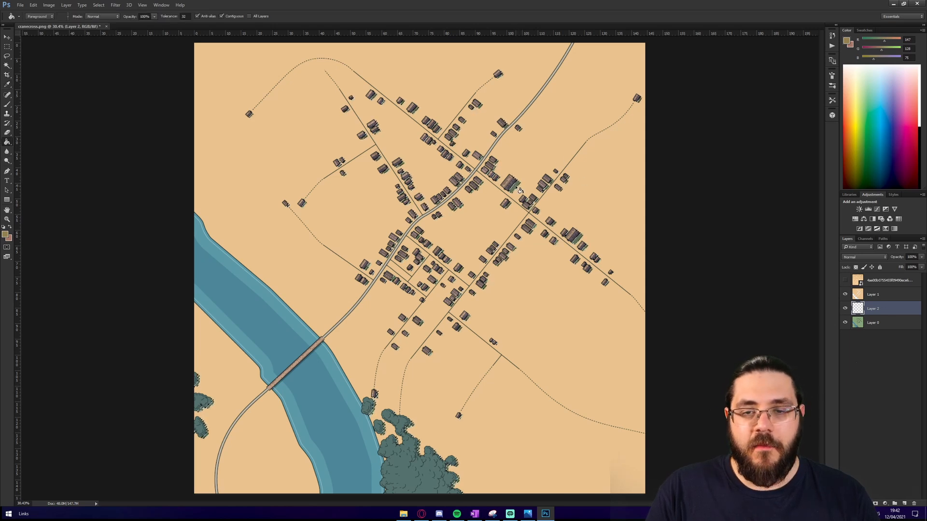
left_click(7, 57)
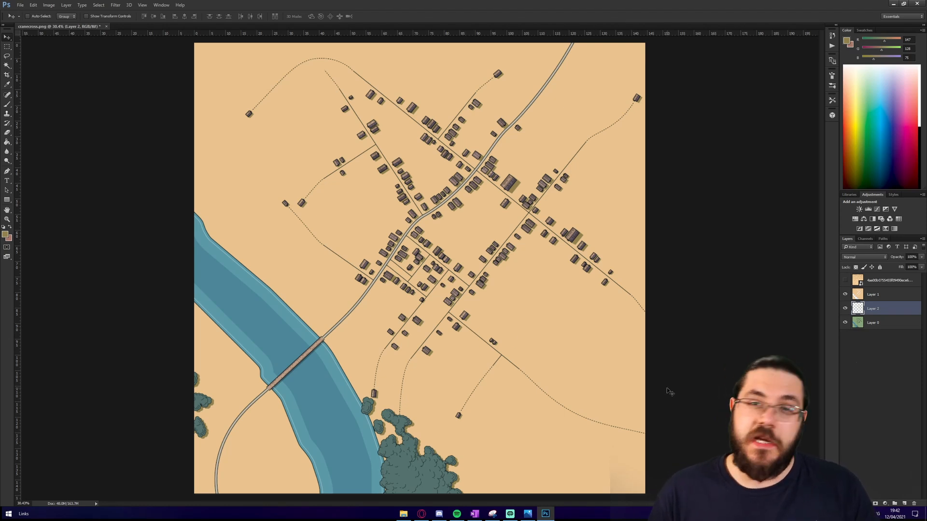
Select the green trees on Layer 0 with Color Range, sampling a tree colour and setting Fuzziness to the minimum.
left_click(873, 322)
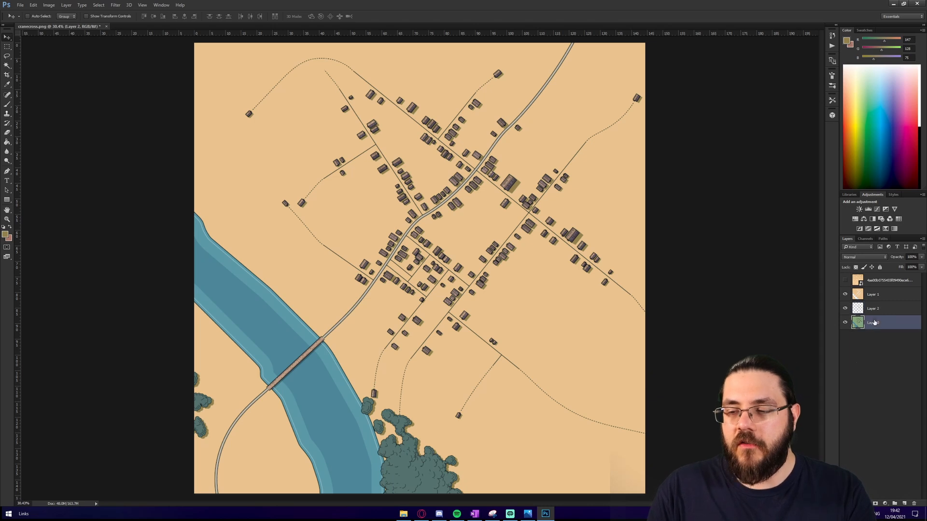
left_click(98, 5)
left_click(111, 76)
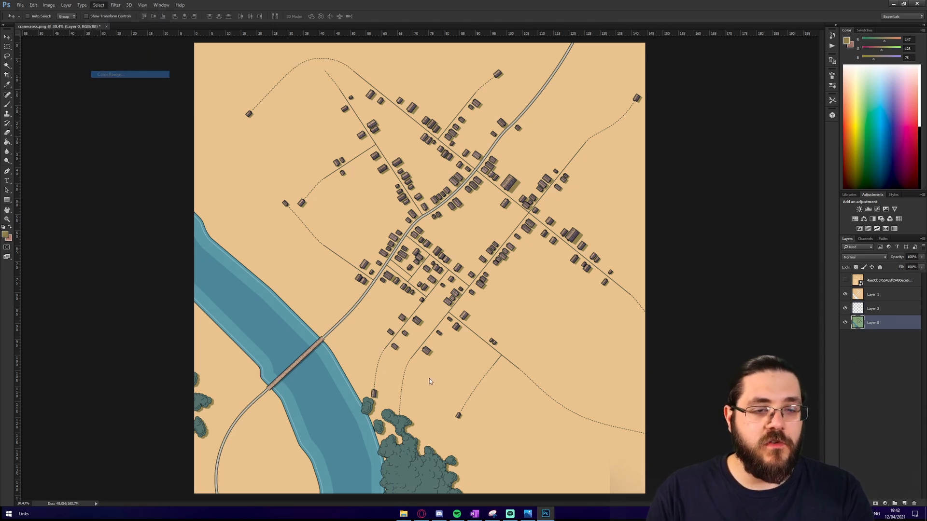
left_click(626, 243)
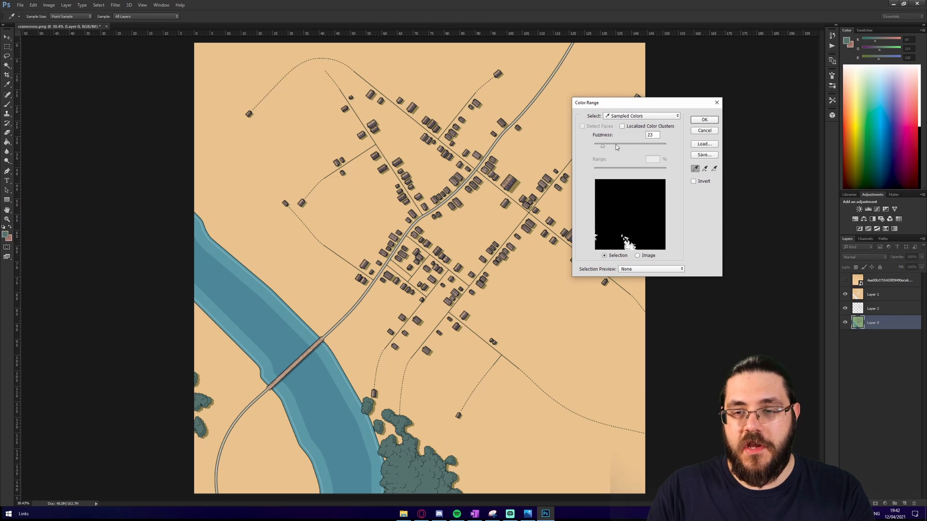
mouse_move(602, 149)
left_mouse_down()
mouse_move(626, 147)
mouse_move(594, 147)
left_mouse_up()
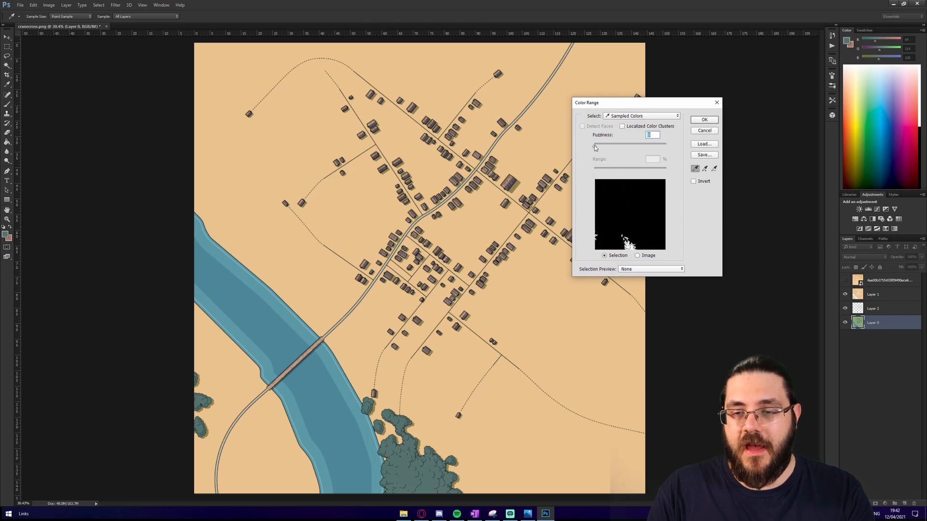
key("Return")
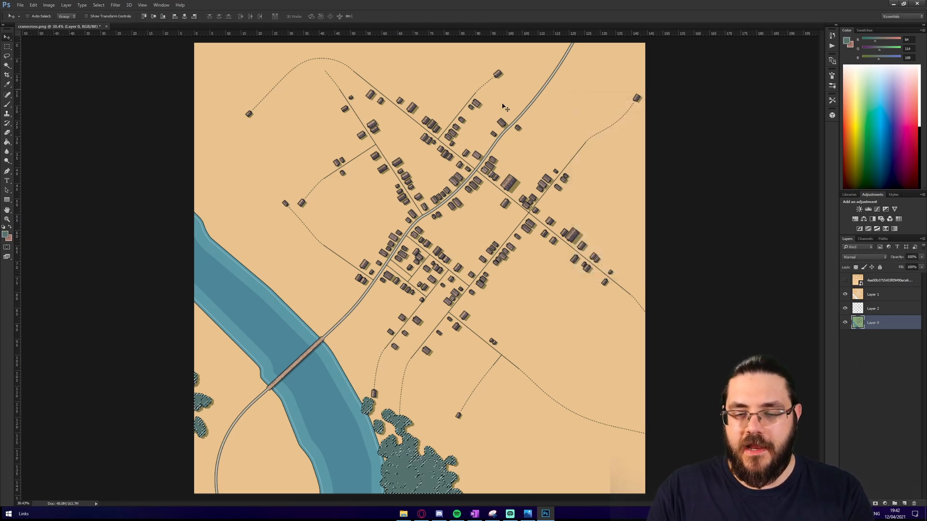
Try several fill colours for the selected trees on separate new layers, ending with a muted olive green of about R 111, G 118, B 91.
key("ctrl+shift+alt+n")
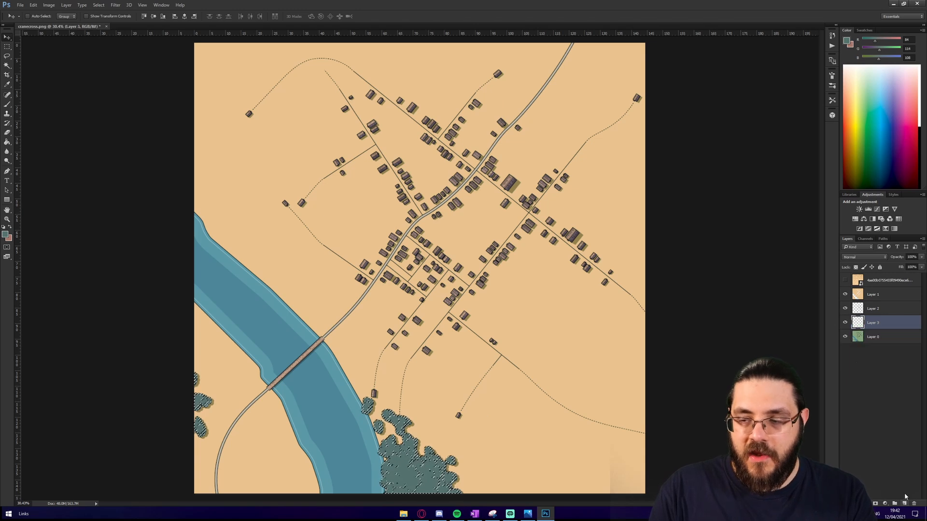
key("g")
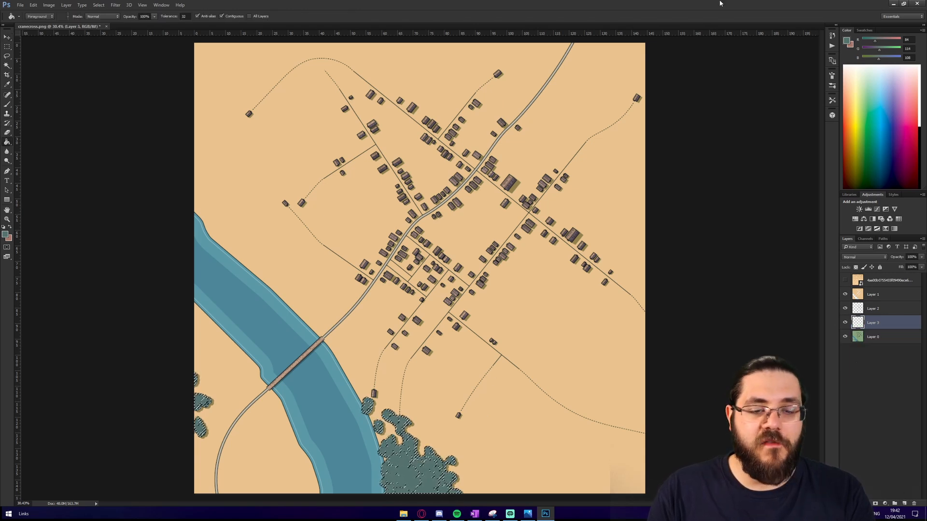
left_click(7, 84)
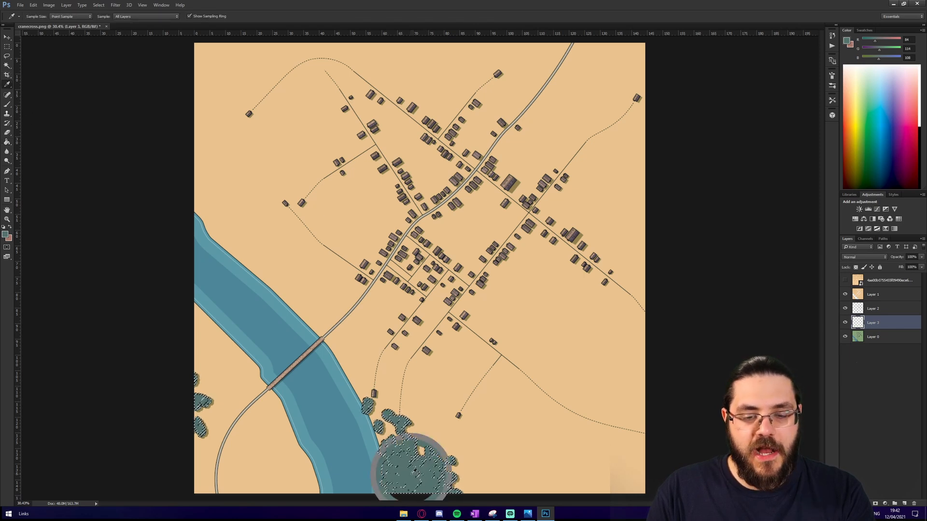
left_click(7, 142)
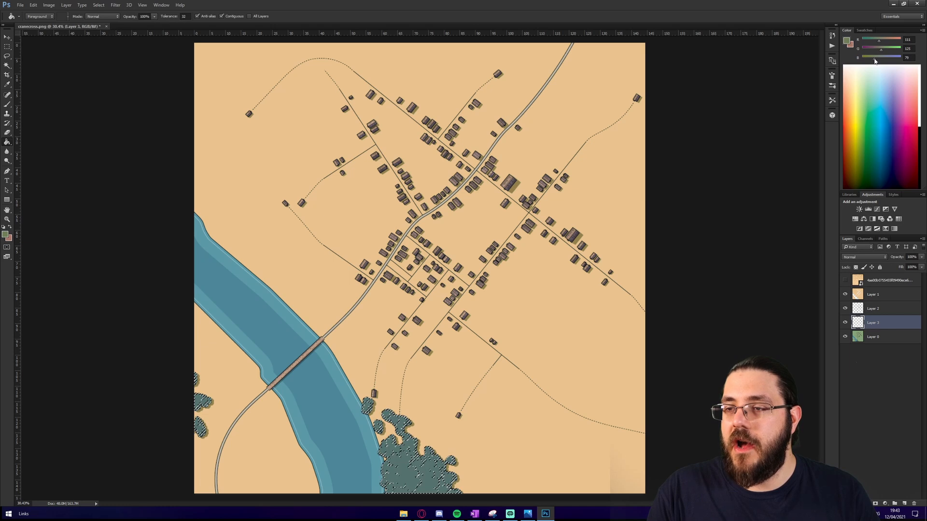
left_click_drag(880, 53, 876, 52)
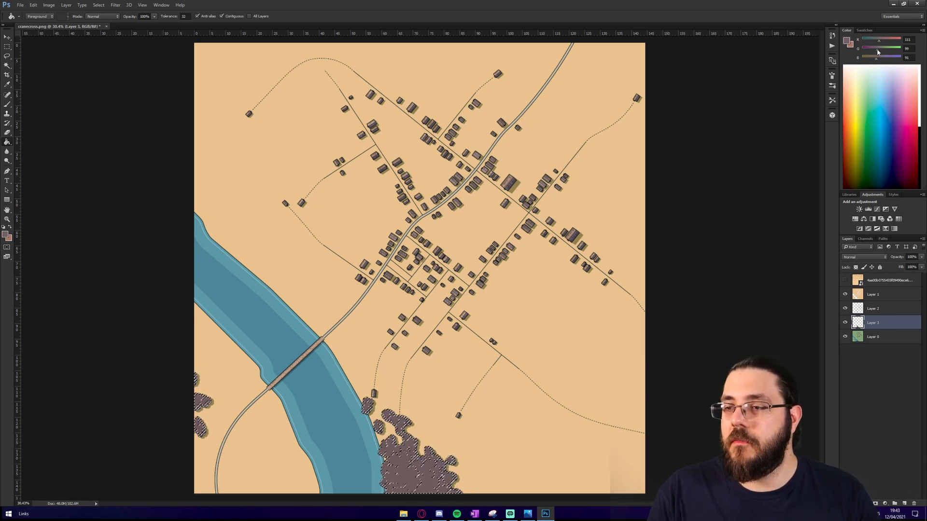
left_click(904, 504)
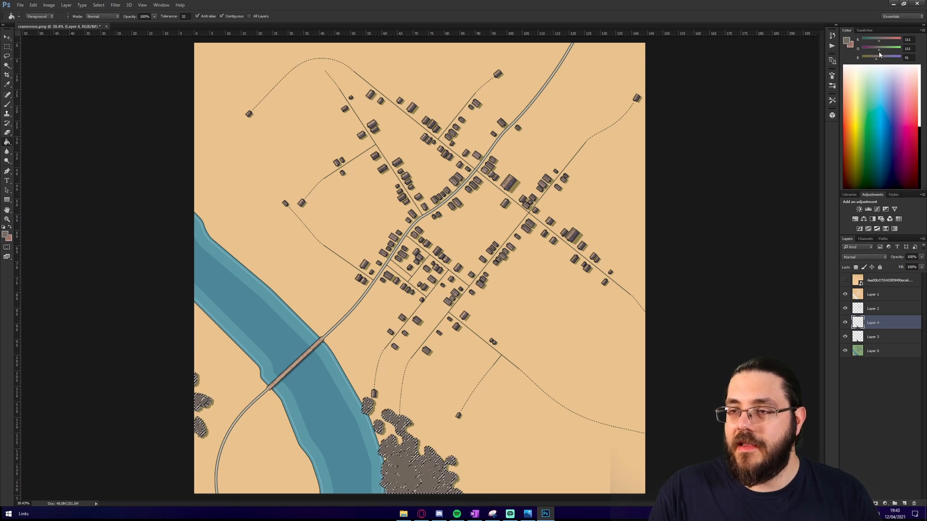
left_click(905, 503)
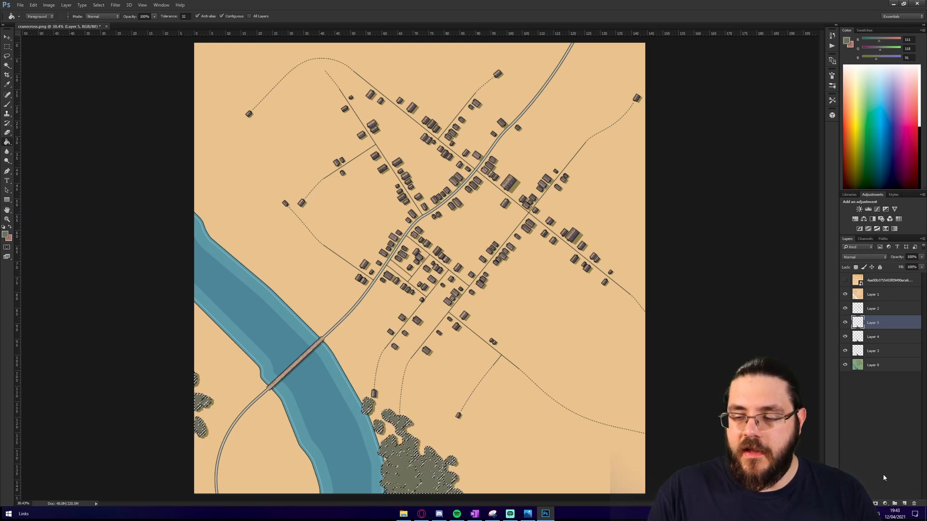
left_click(903, 505)
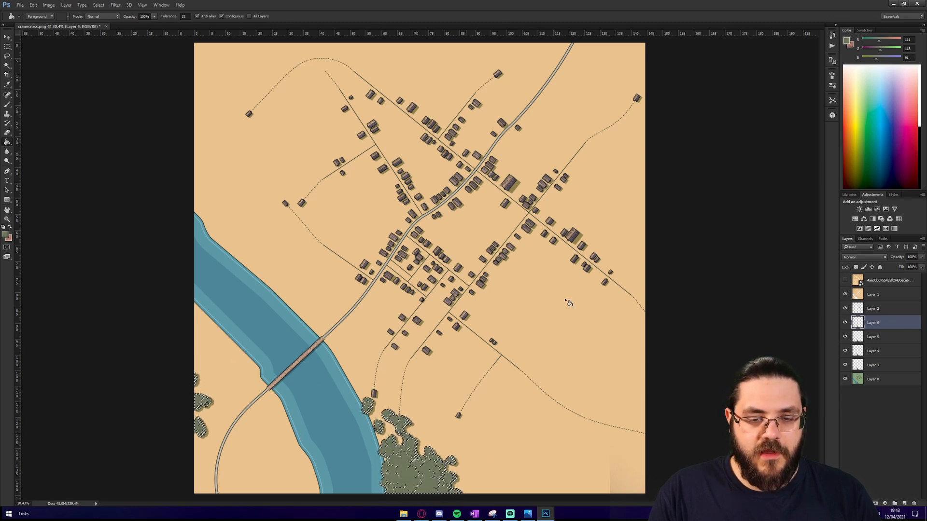
Deselect the trees and merge the three trial fill layers below Layer 6 down into Layer 0.
left_click(877, 341)
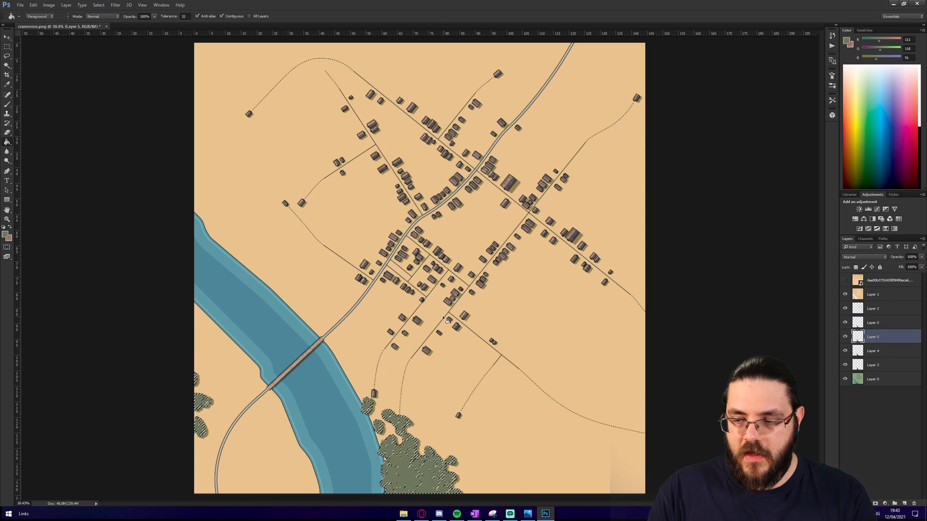
key("l")
key("ctrl+d")
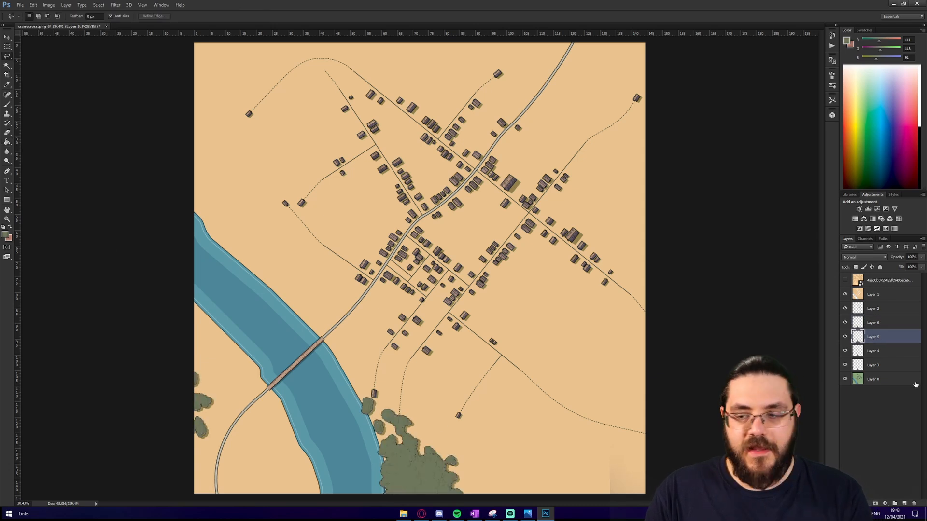
key("ctrl+e")
key("ctrl+e")
key("ctrl+e")
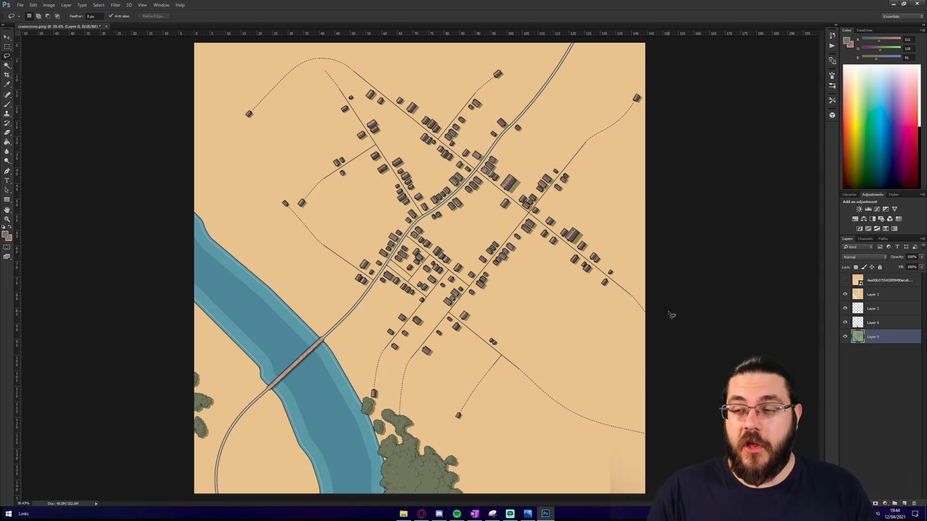
Select the whole river on Layer 0 with Color Range, using Sampled Colors and a Fuzziness of 66.
left_click(99, 6)
left_click(110, 75)
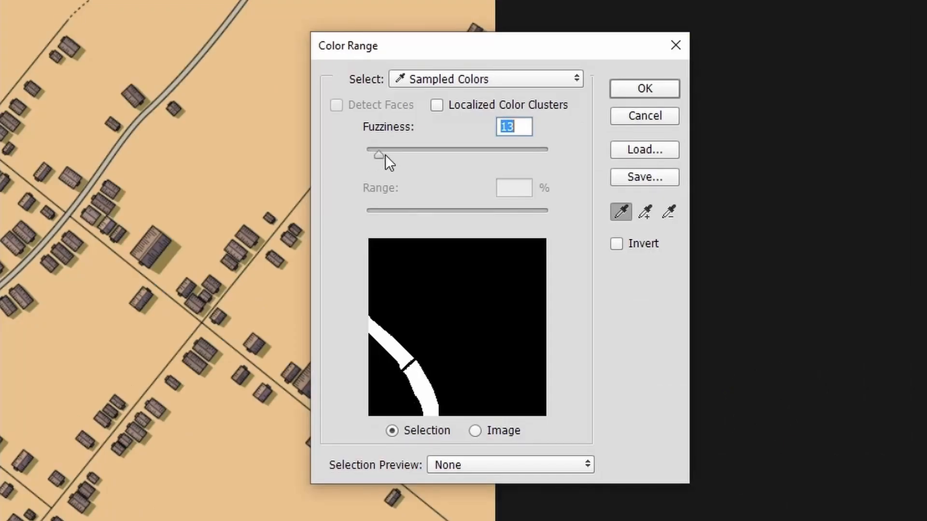
left_click_drag(385, 156, 427, 159)
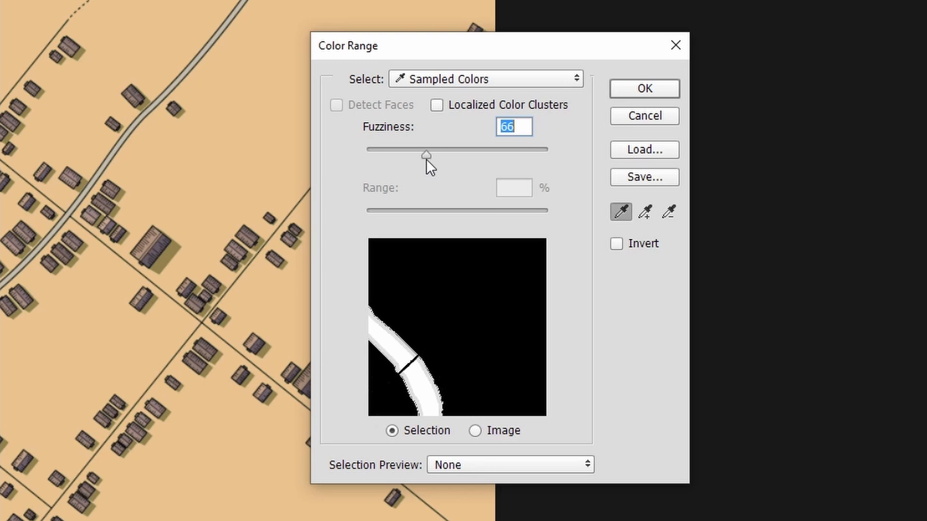
left_click(648, 88)
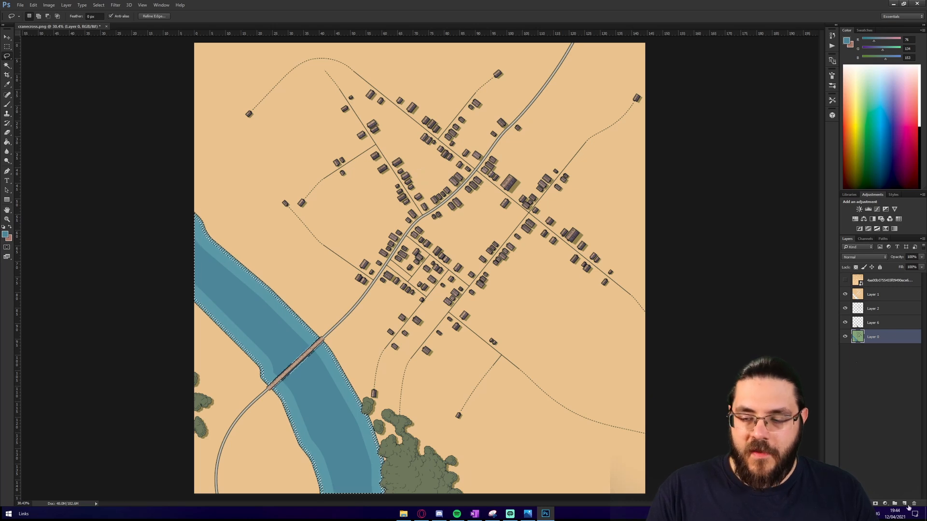
On a new layer above Layer 0, fill the selected river with one blue sampled from the water, and deselect.
key("ctrl+shift+alt+n")
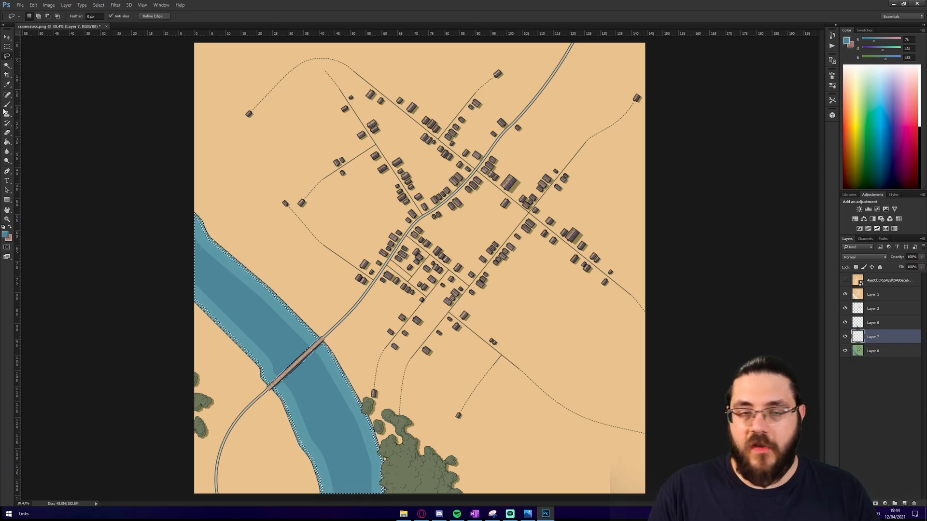
left_click(7, 84)
key("g")
left_click(279, 330)
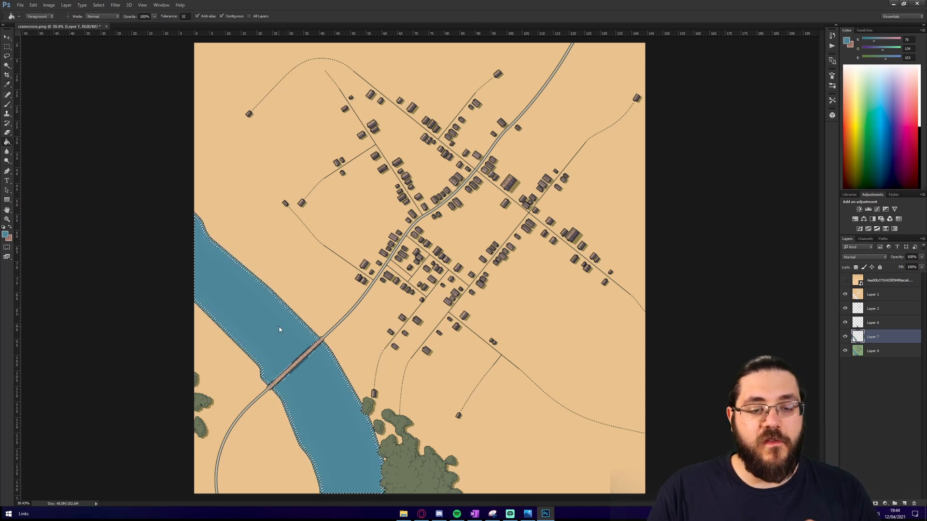
left_click(7, 56)
key("ctrl+d")
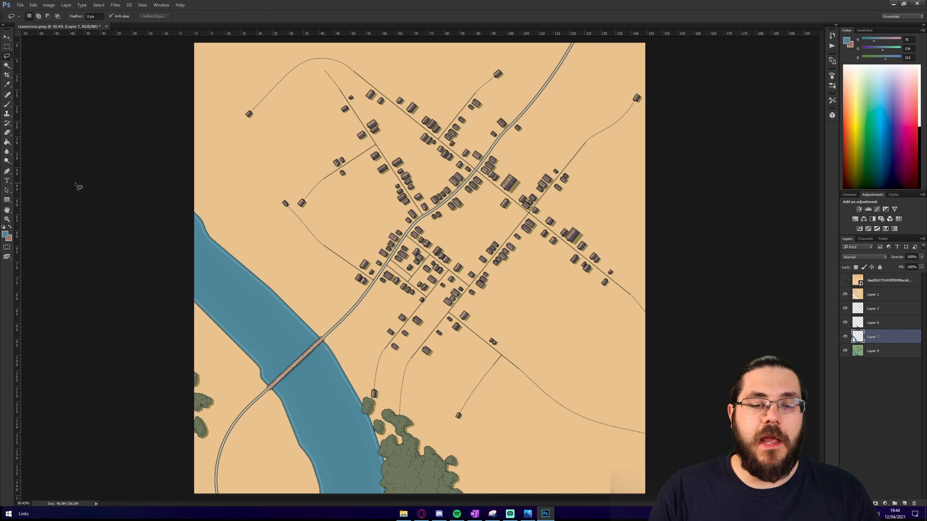
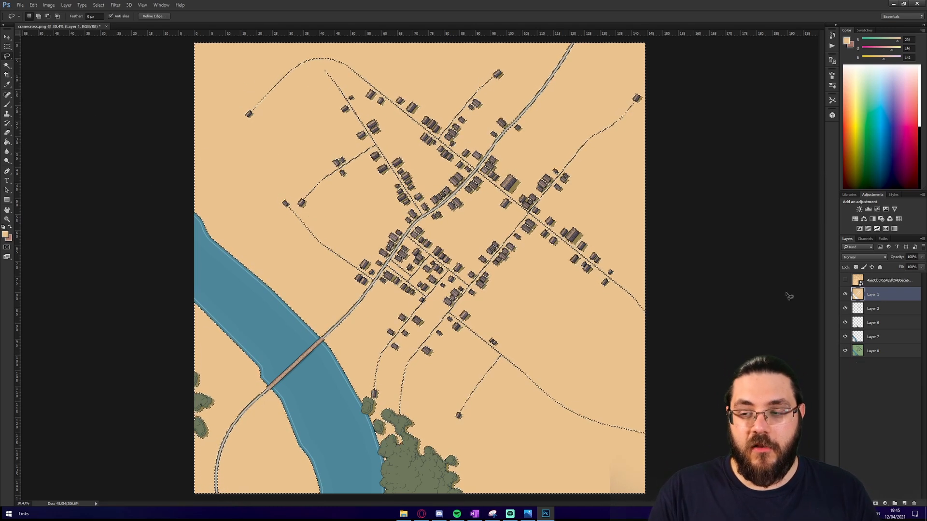
Invert the Layer 1 ground selection, show the sand texture layer and try to delete the selected areas from it.
left_click(99, 5)
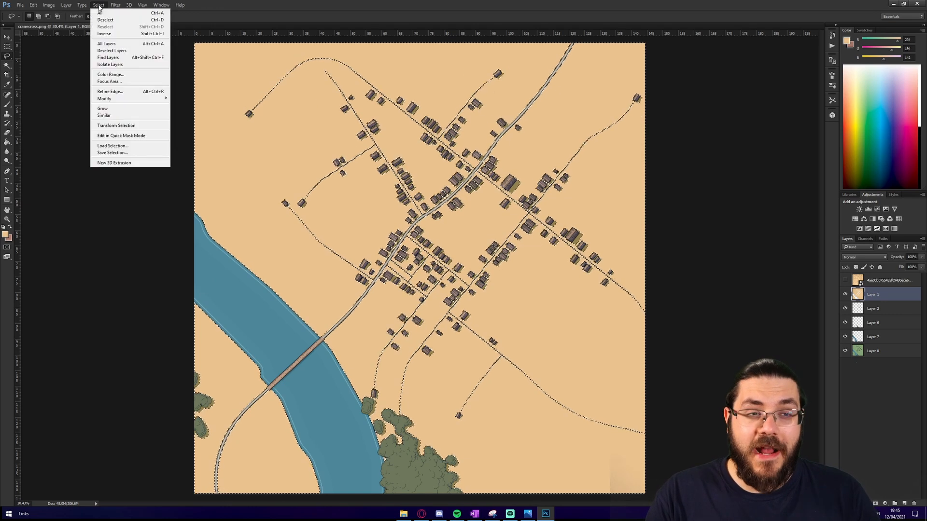
left_click(115, 33)
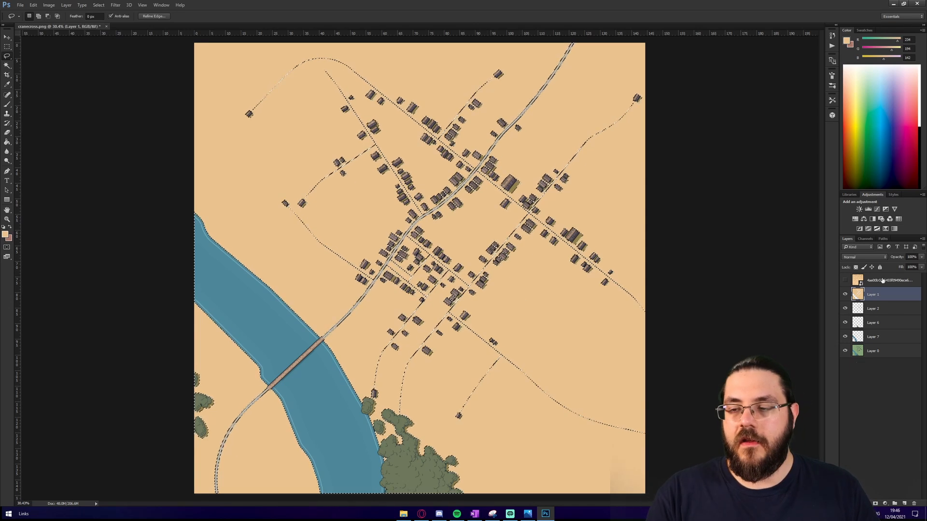
left_click(845, 280)
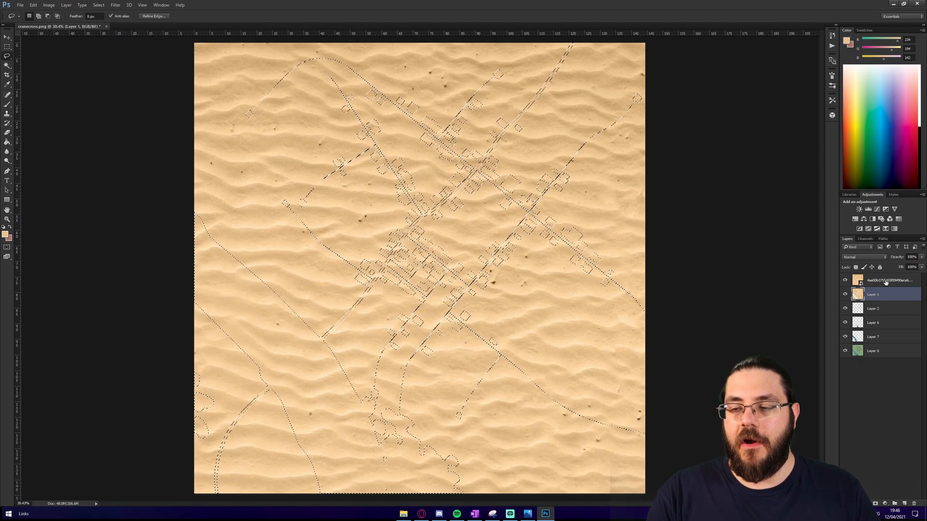
left_click(886, 281)
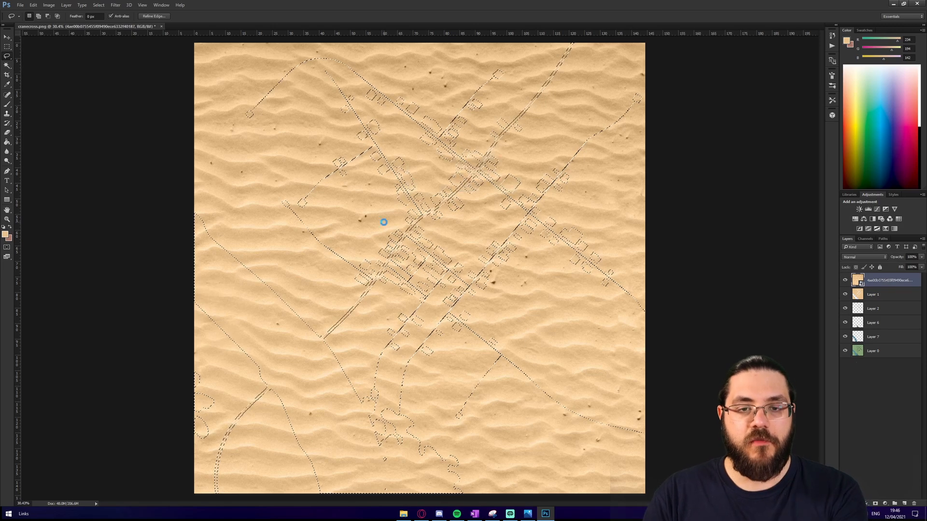
key("Delete")
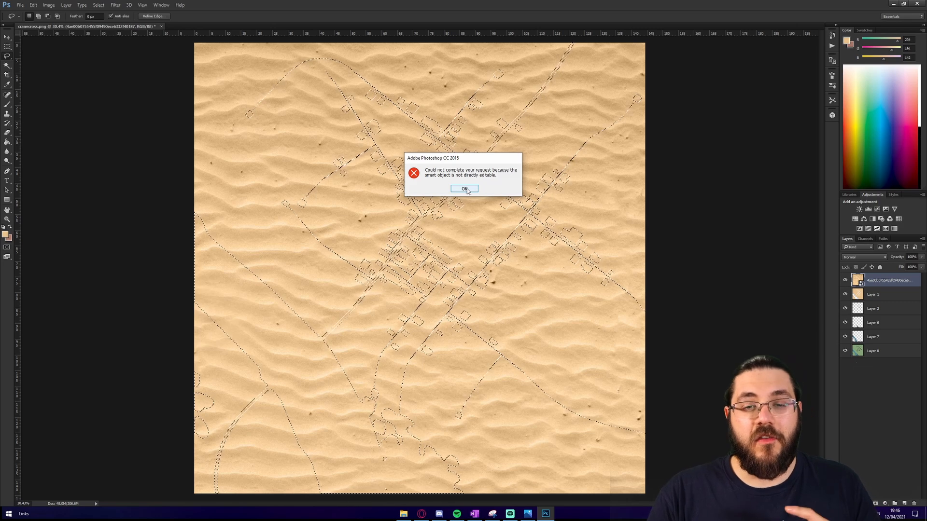
left_click(467, 190)
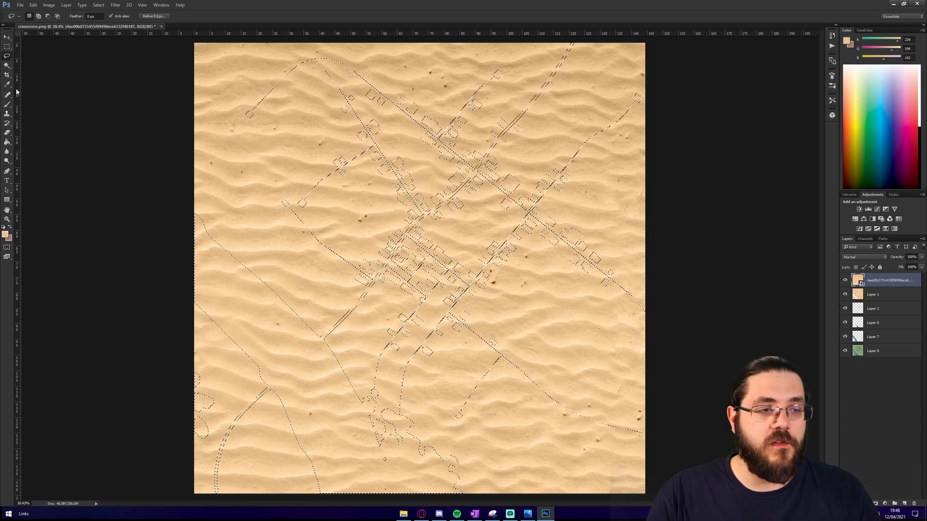
Rasterize the sand texture layer, delete the selected non-ground areas from it, and deselect.
left_click(6, 133)
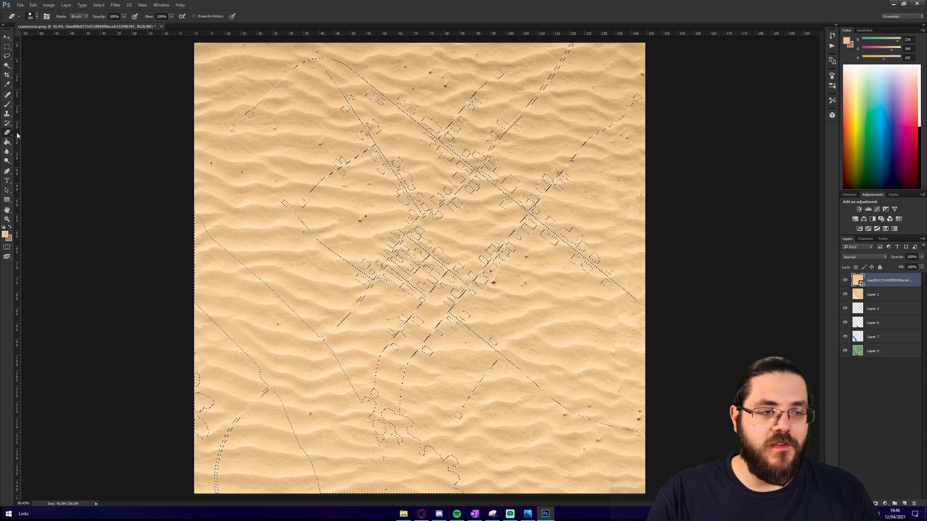
left_click(287, 154)
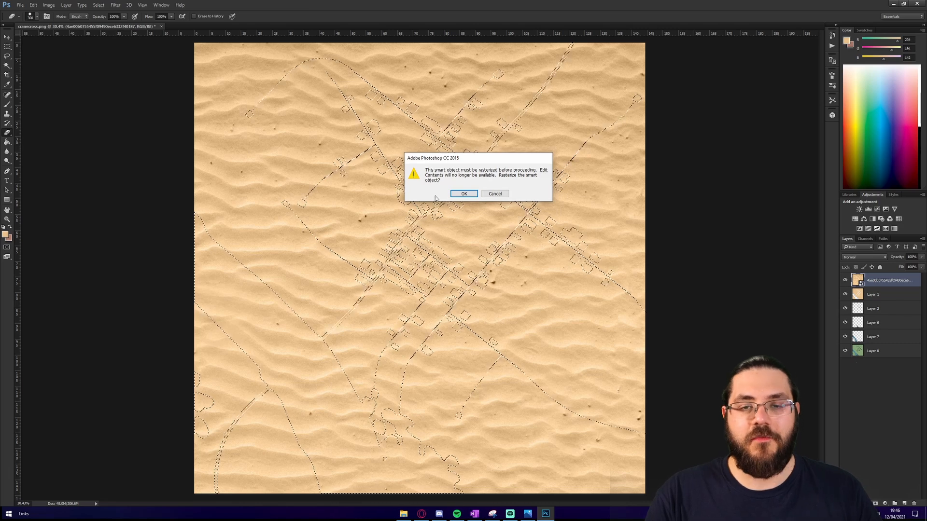
left_click(464, 194)
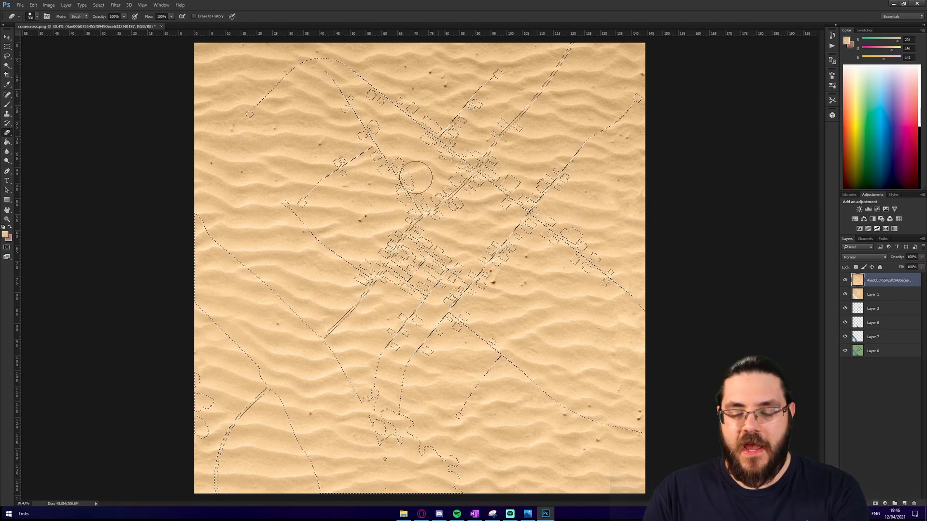
key("Delete")
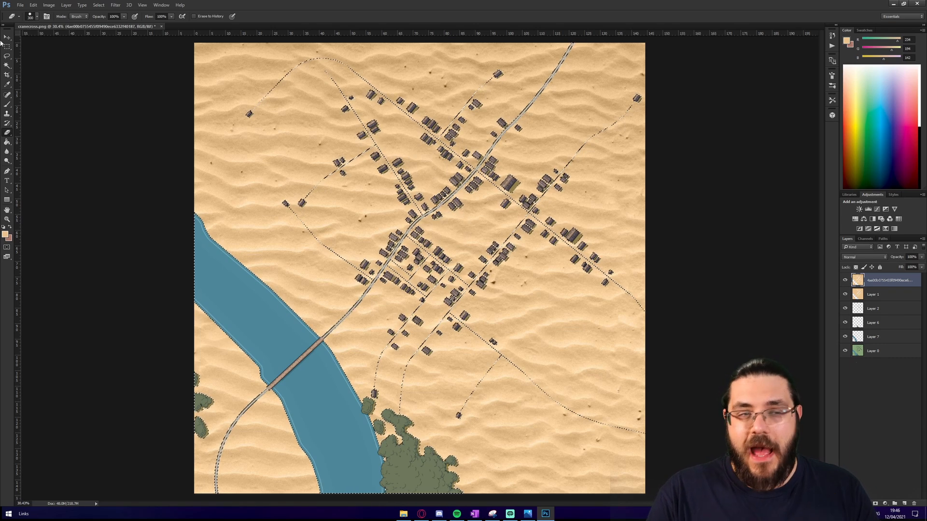
left_click(8, 56)
key("ctrl+d")
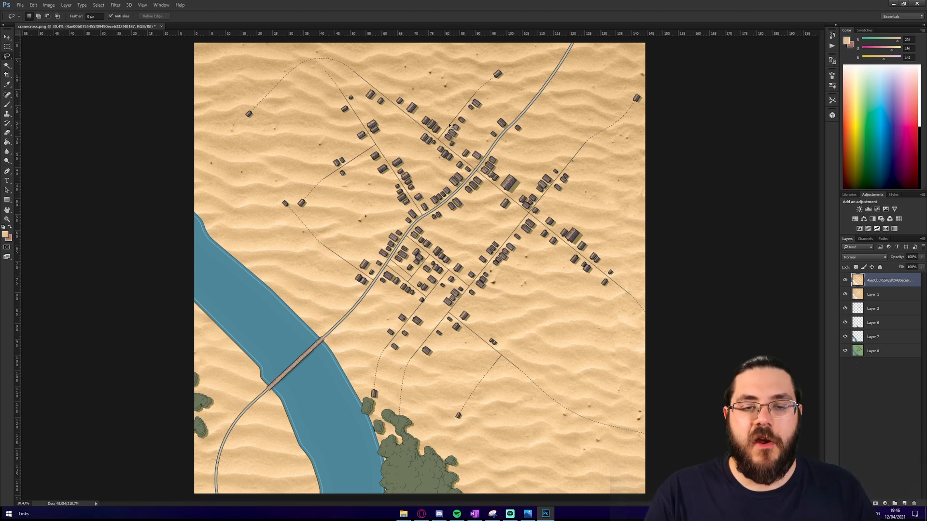
Place the blue water texture image from File Explorer on the map, sized and positioned to cover the river.
left_click(403, 513)
left_click_drag(121, 89, 351, 262)
left_click_drag(418, 268, 230, 258)
mouse_move(302, 311)
left_mouse_down()
mouse_move(490, 459)
mouse_move(556, 495)
left_mouse_up()
key("Return")
left_click(8, 132)
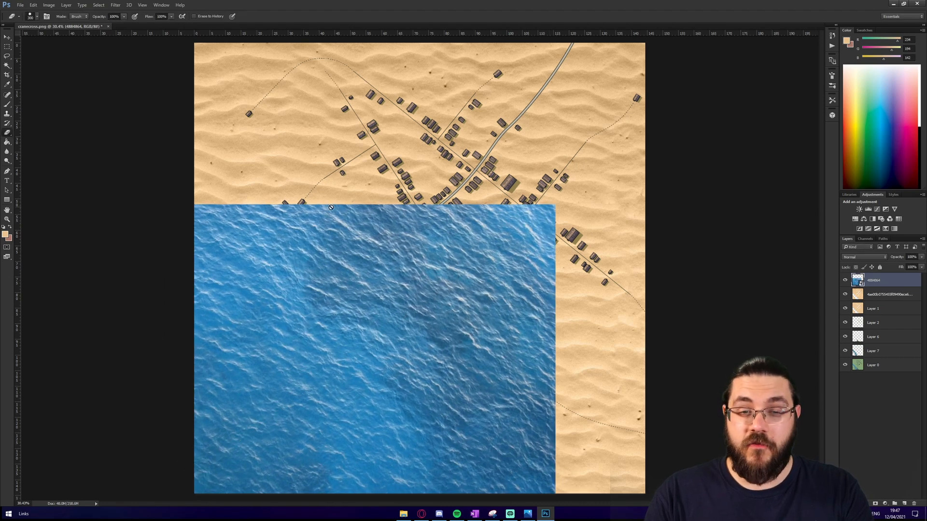
Rasterize the blue water texture layer and hide it to expose the river underneath.
left_click(373, 248)
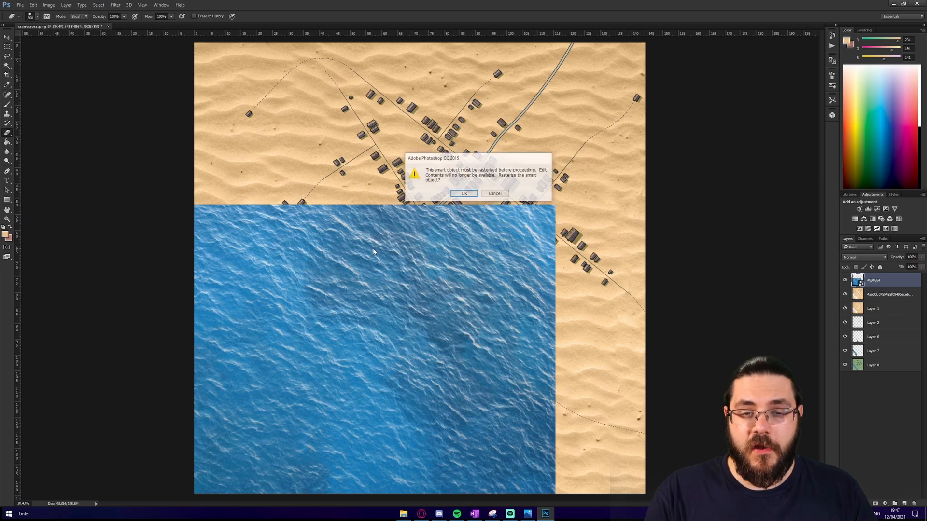
left_click(465, 193)
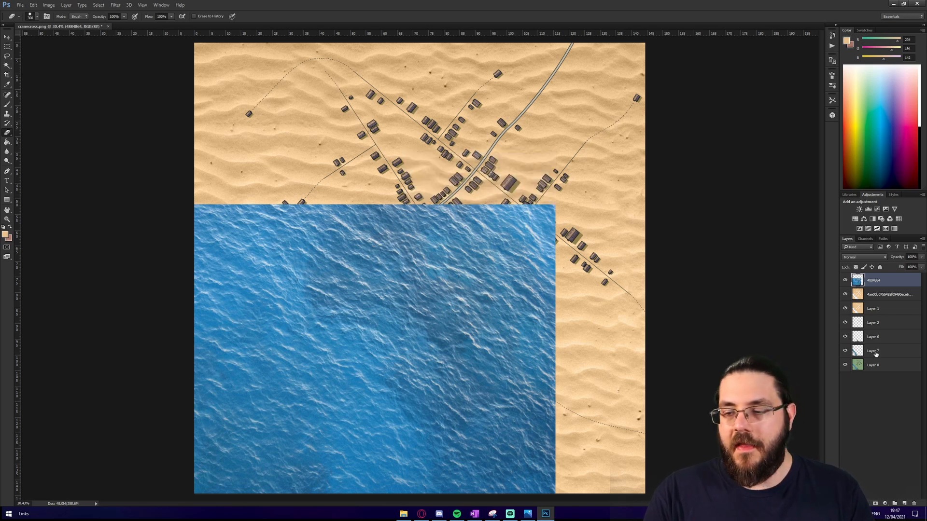
left_click(845, 281)
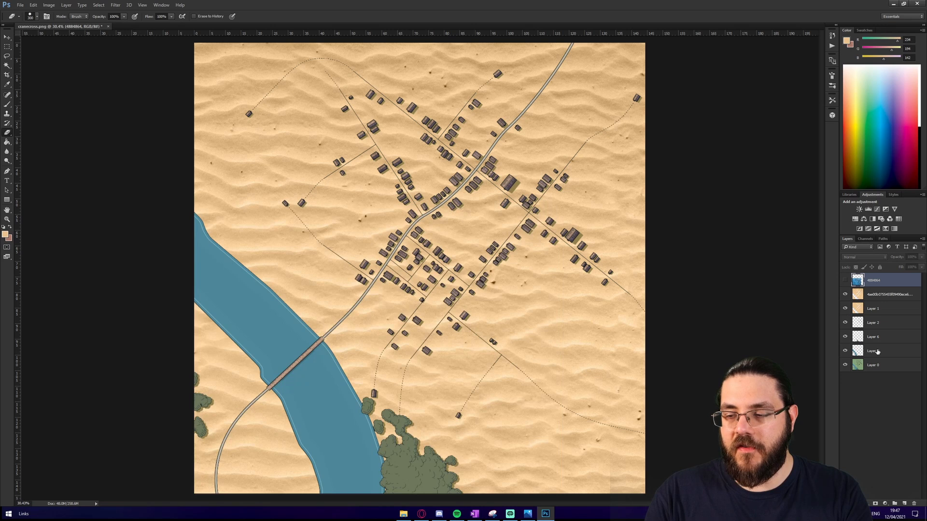
Select the river's blue on Layer 7 with Color Range, raising the fuzziness until the whole river is covered.
left_click(877, 352)
left_click(99, 5)
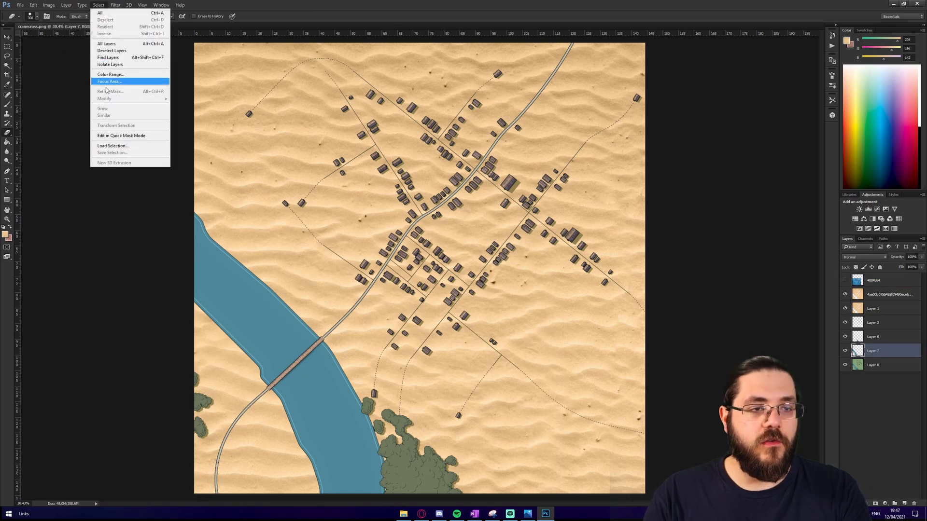
left_click(108, 75)
left_click(218, 273)
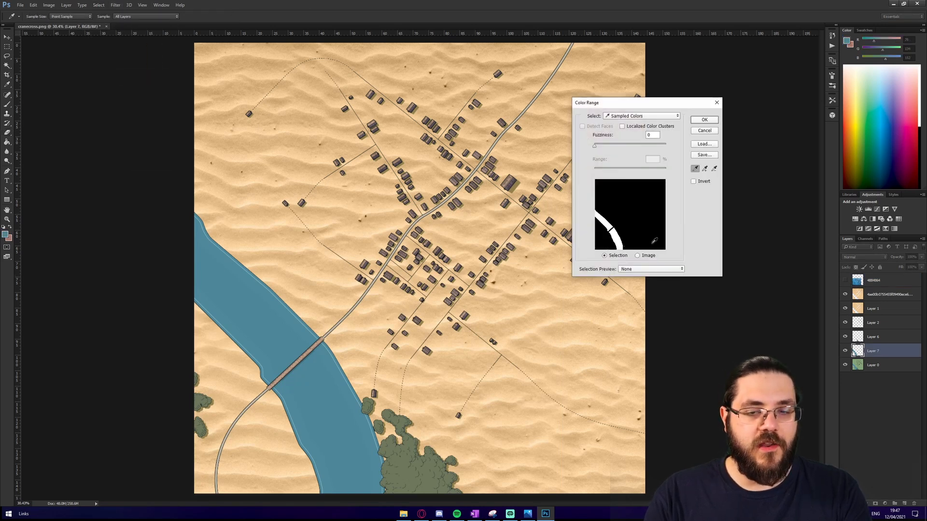
left_click_drag(594, 147, 624, 154)
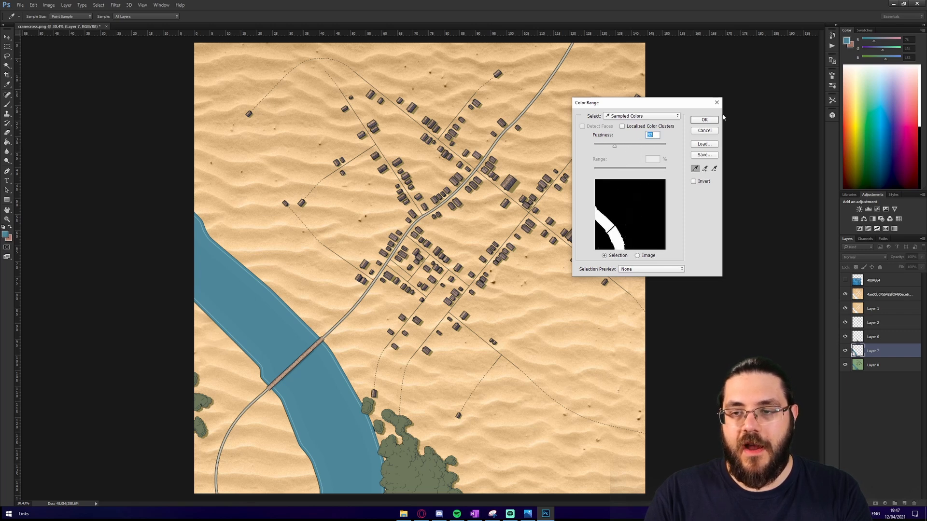
left_click(704, 120)
key("e")
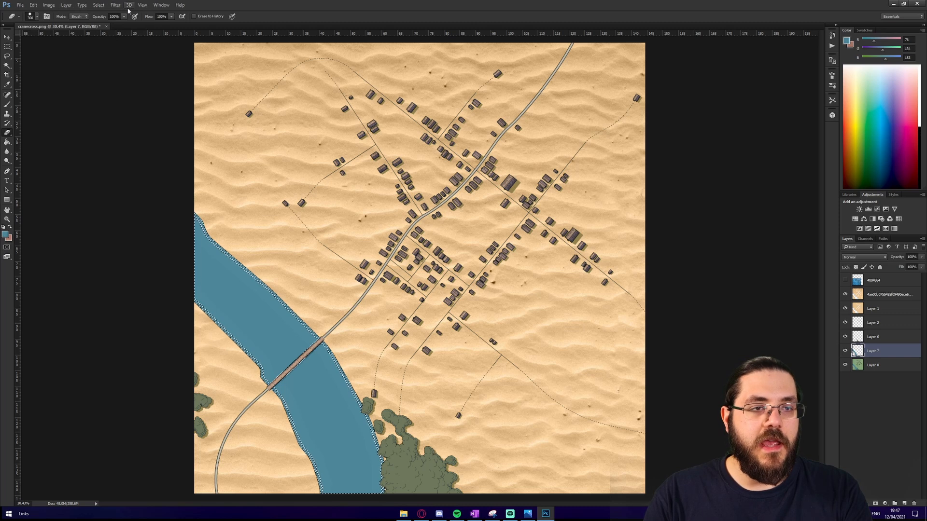
Invert the river selection, show the water texture layer, delete everything outside the river from it, and deselect.
left_click(129, 6)
mouse_move(99, 6)
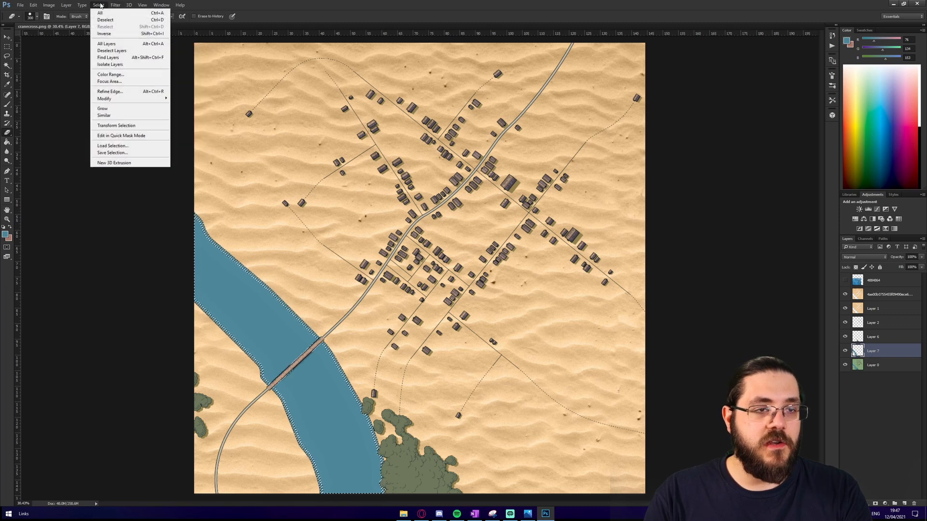
left_click(120, 33)
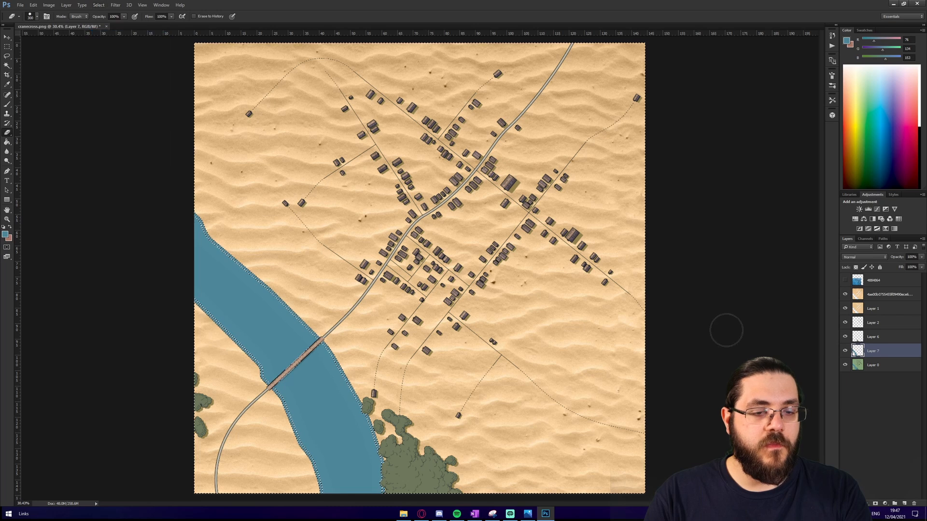
left_click(845, 281)
left_click(876, 281)
key("Delete")
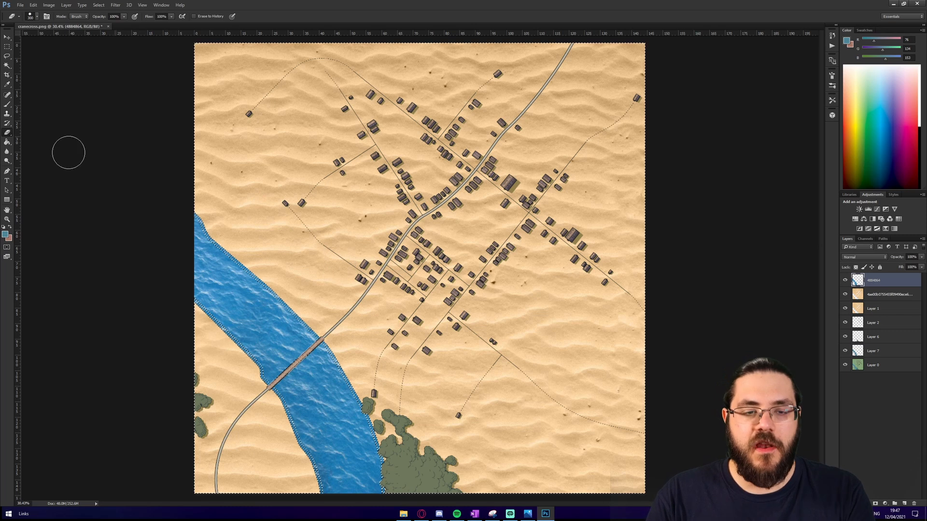
left_click(8, 56)
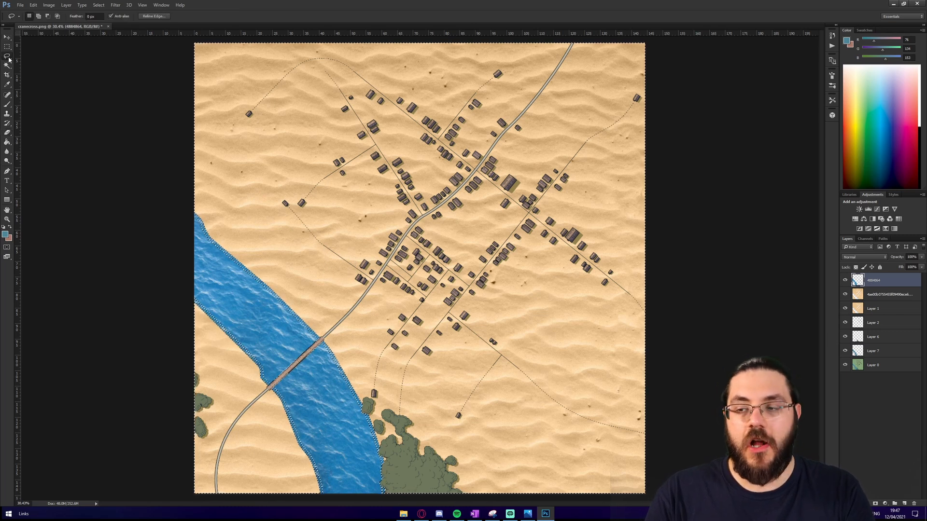
key("ctrl+d")
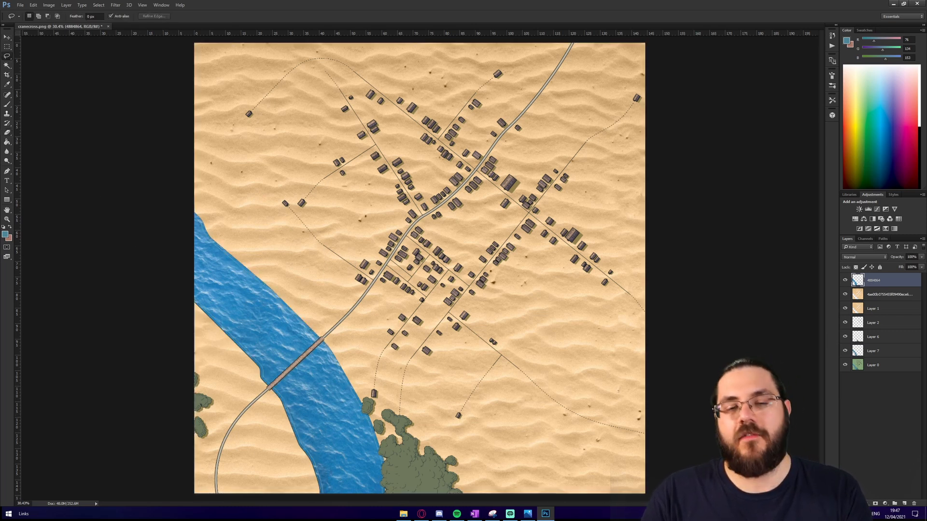
Lower the water texture layer's opacity to about 22% and the sand texture layer's opacity to 49%.
left_click(922, 259)
mouse_move(904, 266)
left_mouse_down()
mouse_move(888, 268)
mouse_move(904, 269)
left_mouse_up()
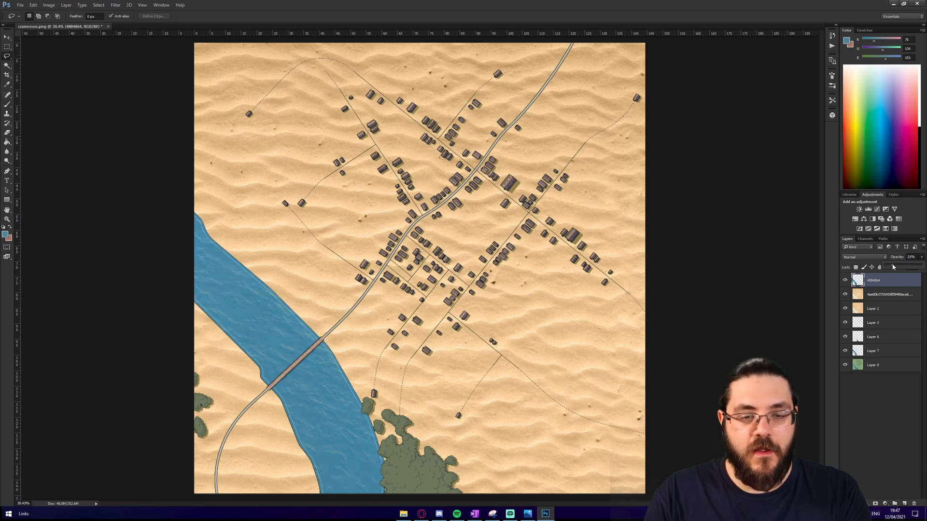
left_click(881, 296)
left_click(920, 258)
left_click_drag(918, 269, 897, 272)
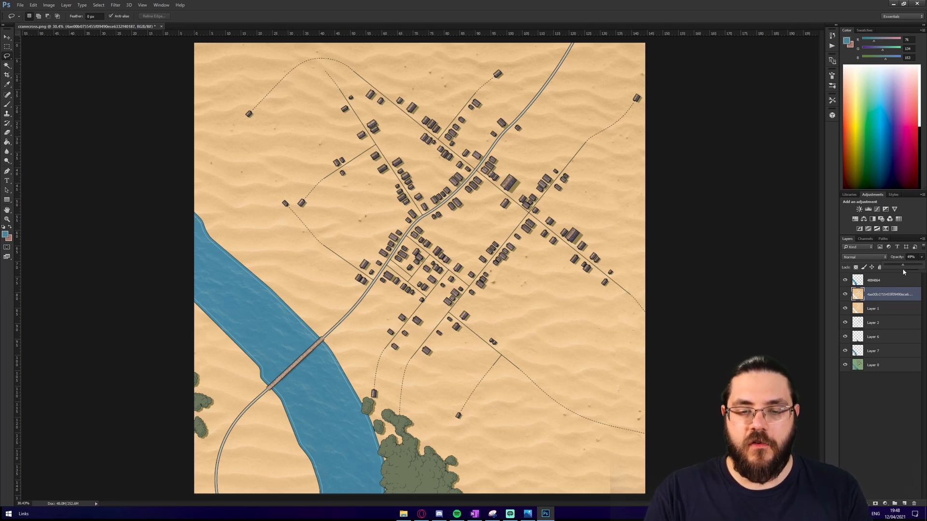
left_click(126, 339)
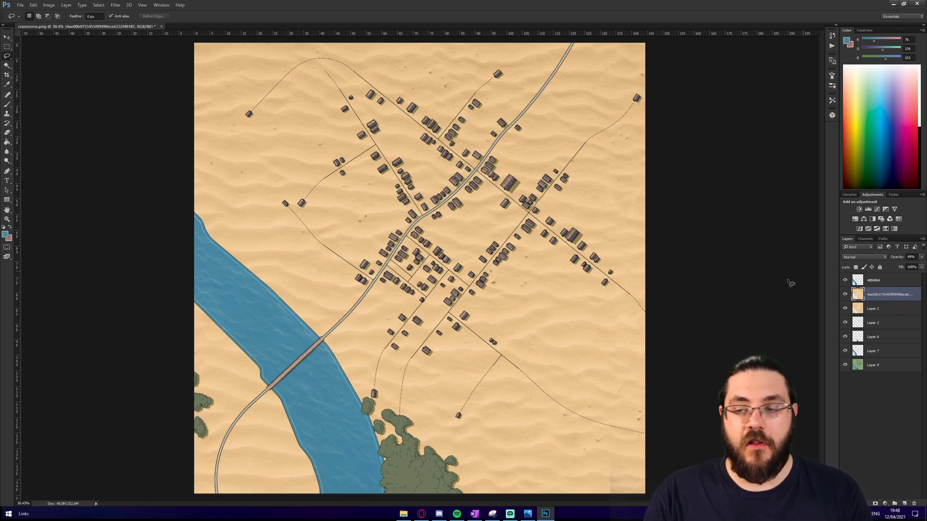
Group all layers above Layer 0 with the default group settings, and toggle the group's visibility to compare with the original map.
left_click(871, 349)
left_click(876, 285, "shift")
right_click(878, 286)
left_click(804, 224)
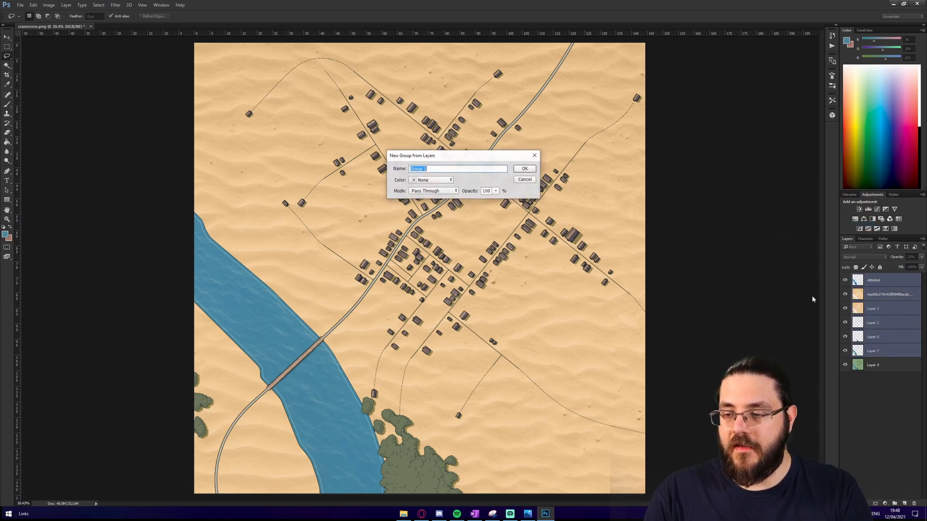
left_click(518, 169)
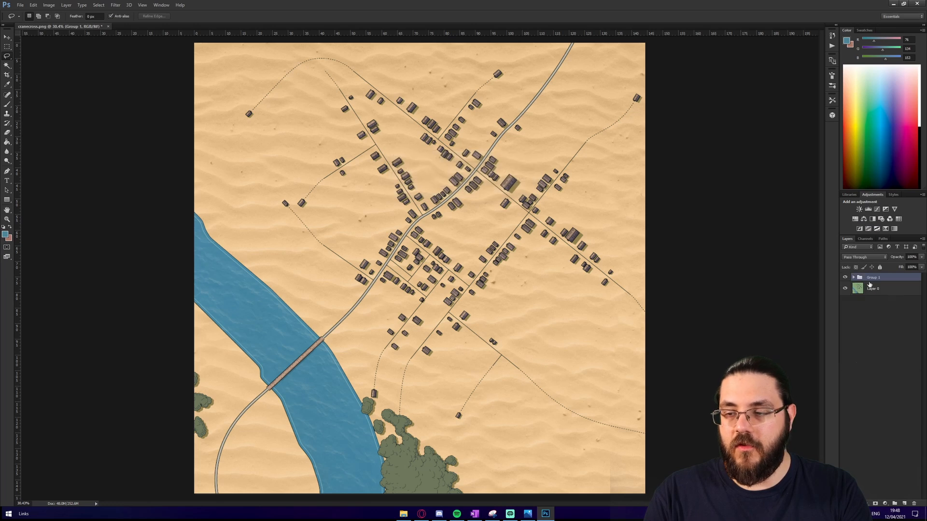
left_click(845, 279)
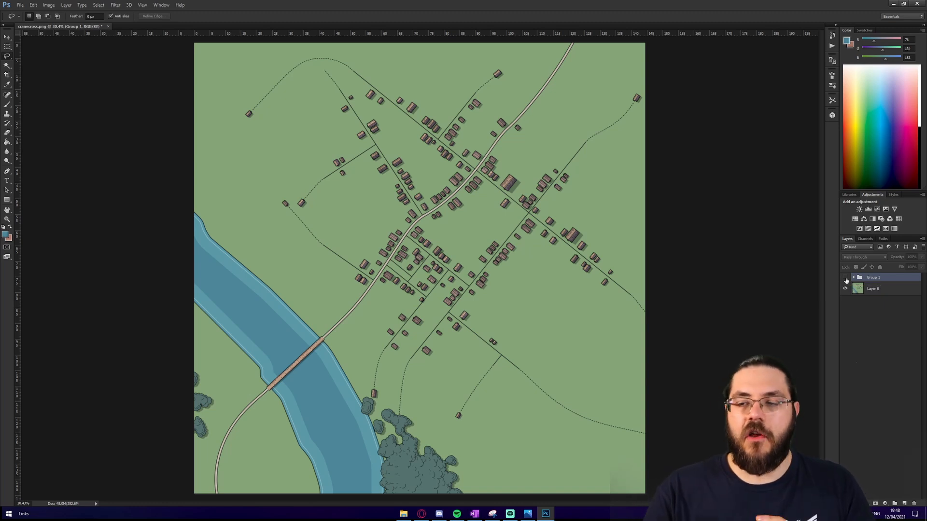
left_click(845, 279)
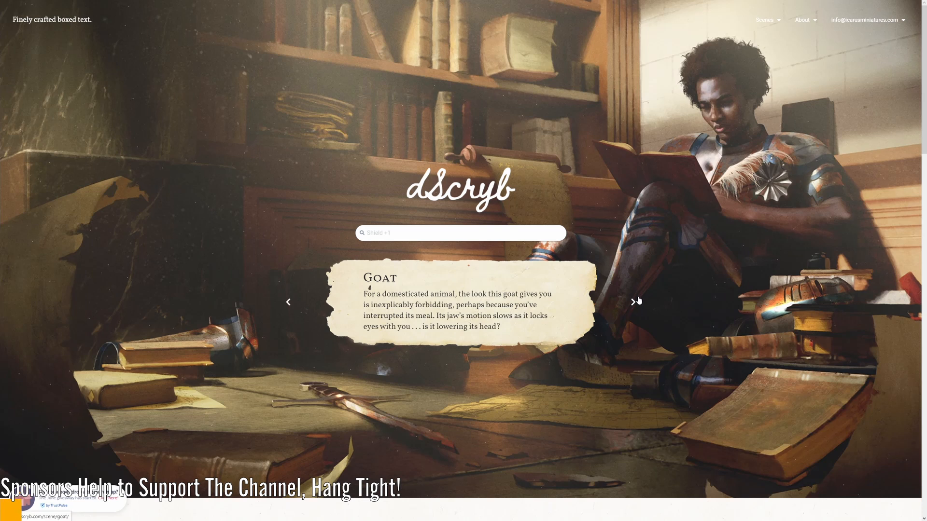
Switch to the dScryb website and page through the featured scene descriptions.
left_click(634, 302)
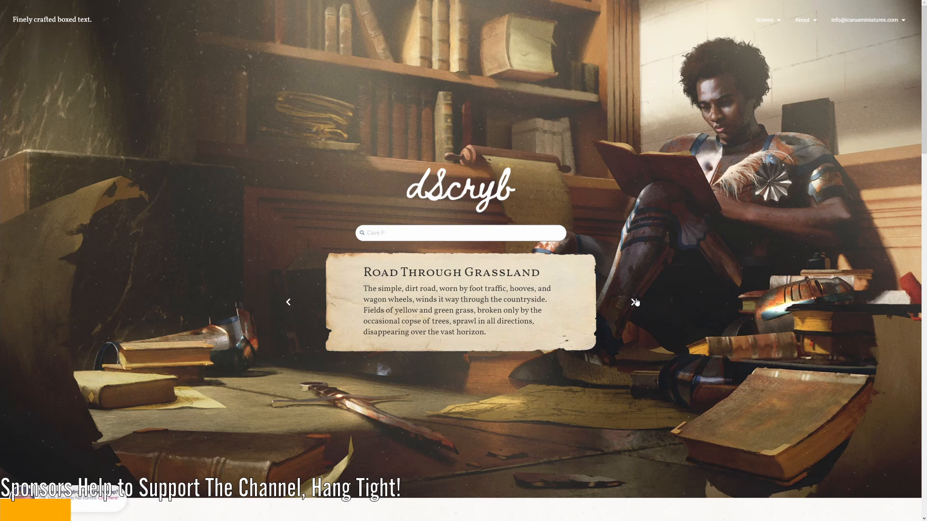
left_click(634, 303)
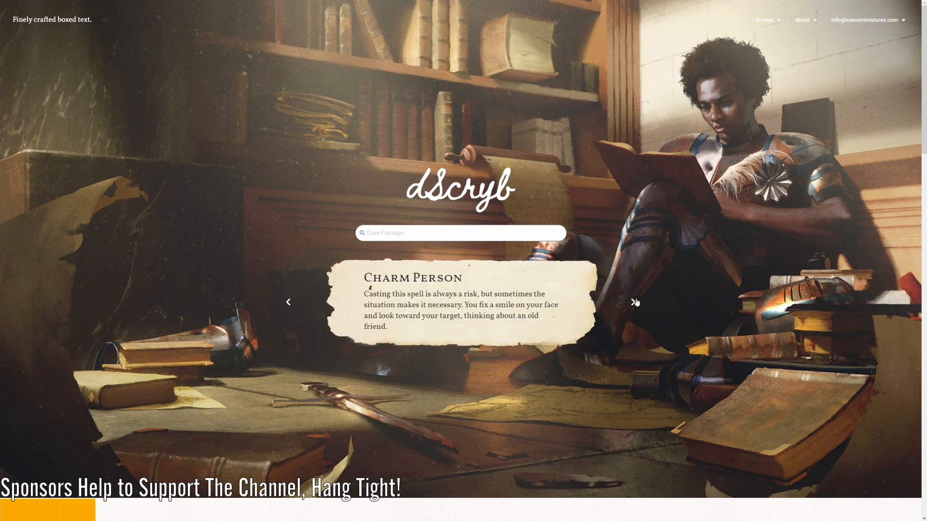
left_click(634, 302)
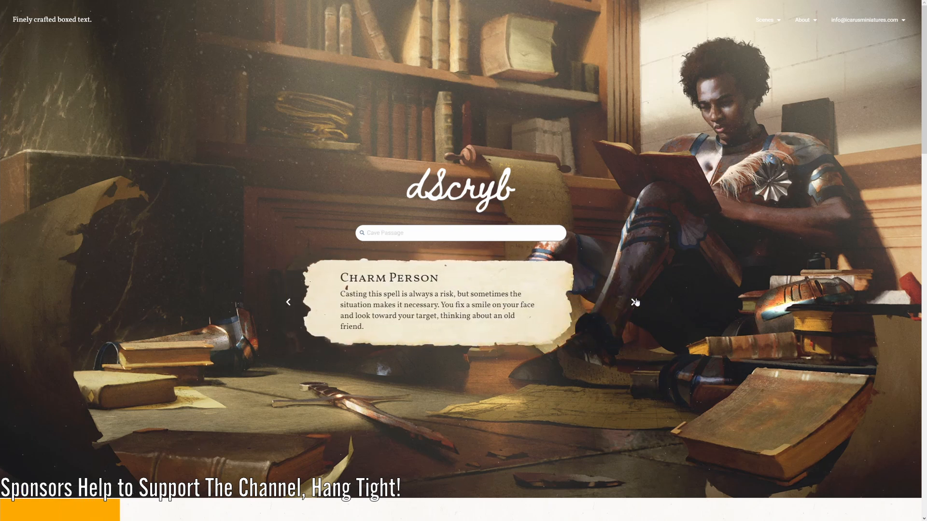
Search the scenes for Castle and open Creepy Castle, and open the Fireball spell from the fireball search results.
left_click(501, 235)
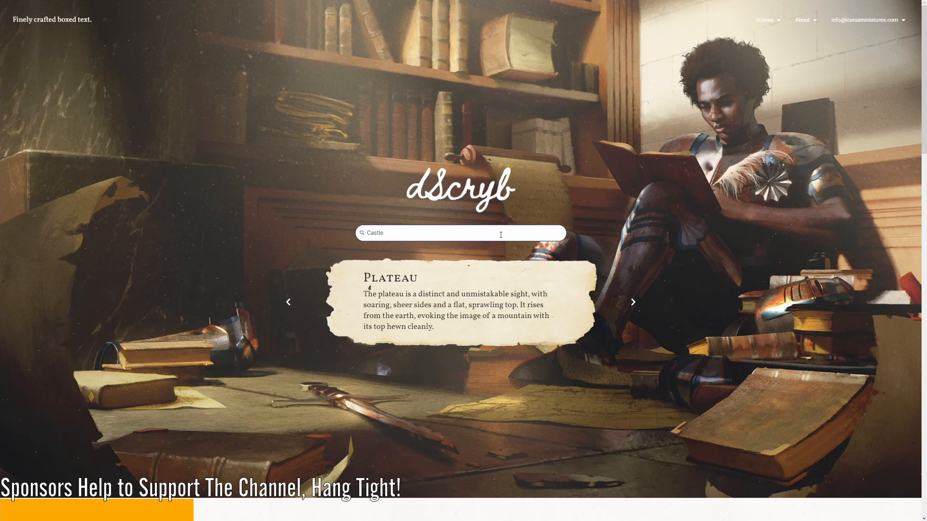
key("Return")
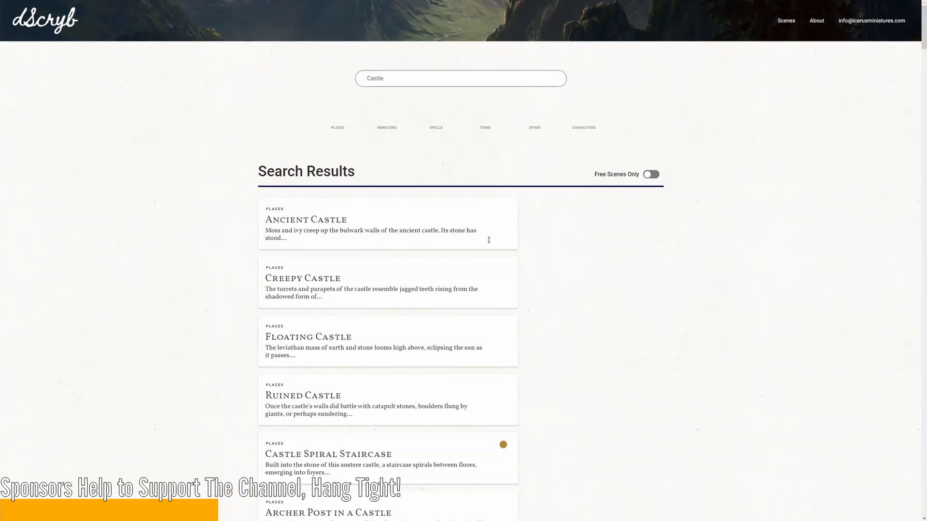
left_click(303, 279)
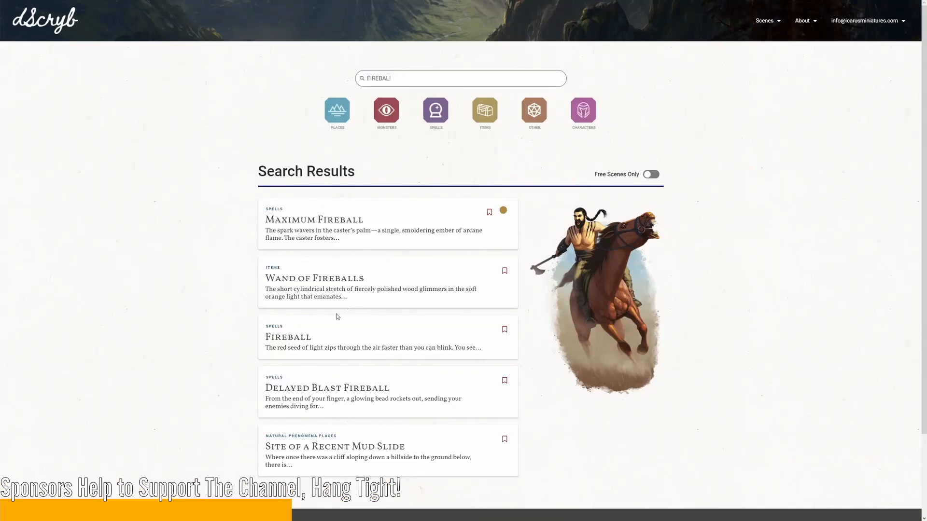
left_click(293, 338)
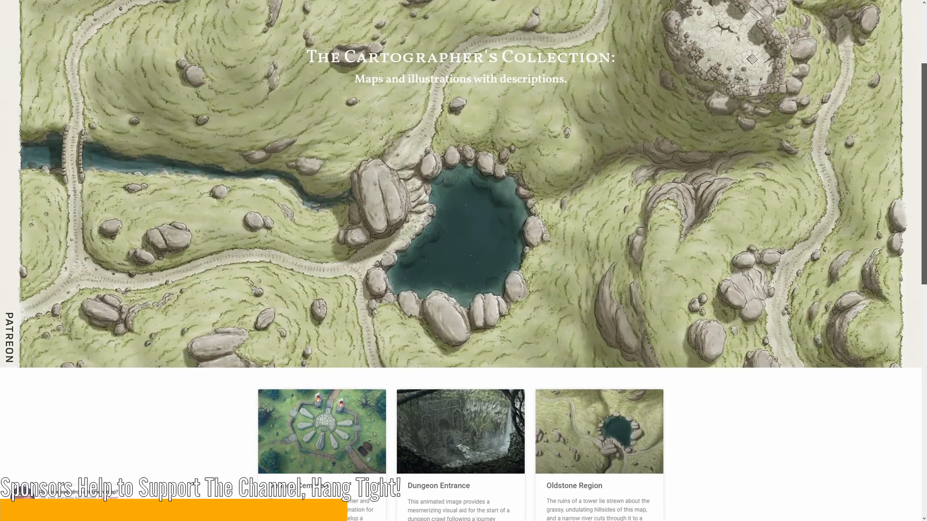
Browse the maps and illustrations in The Cartographer's Collection down to the last village map.
scroll(463, 261, "down", 3)
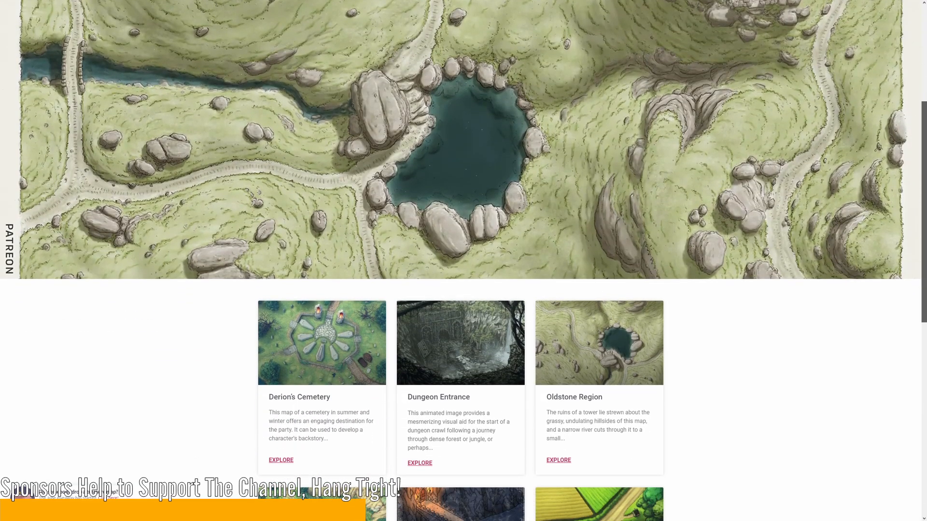
scroll(463, 261, "down", 3)
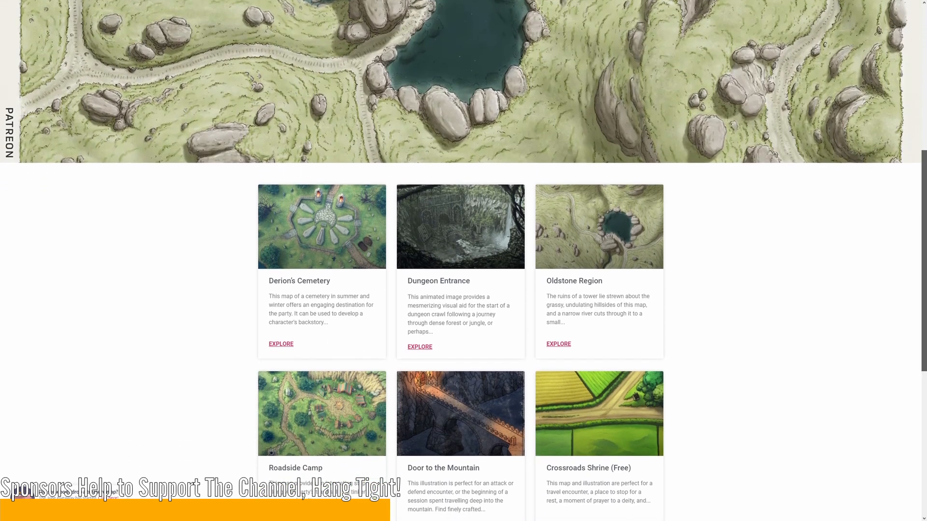
scroll(463, 261, "down", 3)
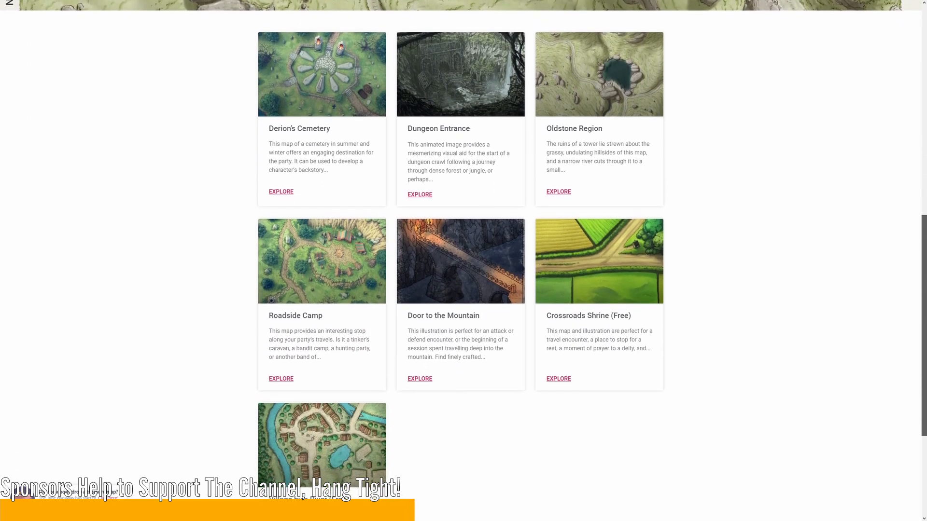
scroll(464, 261, "down", 1)
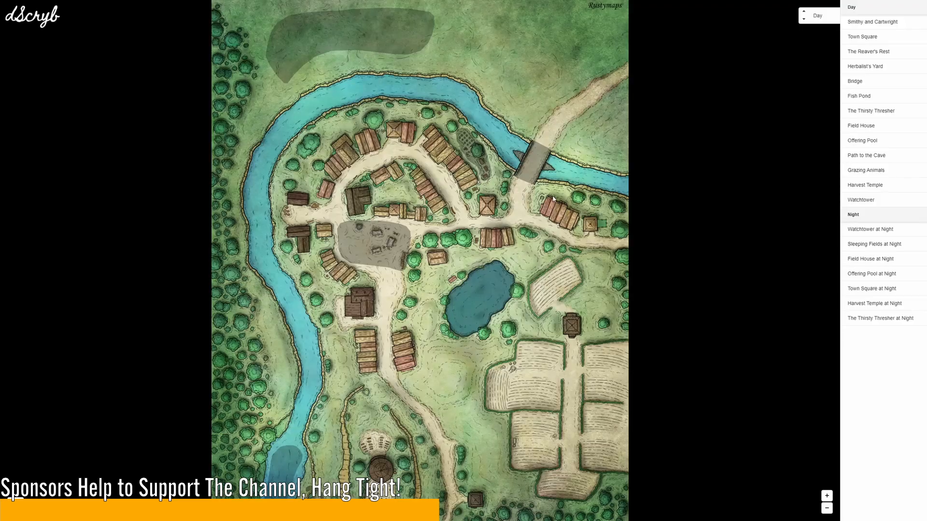
Read the location descriptions on the interactive village map, including the Herbalist's Yard, Offering Pool and Fish Pond.
mouse_move(390, 234)
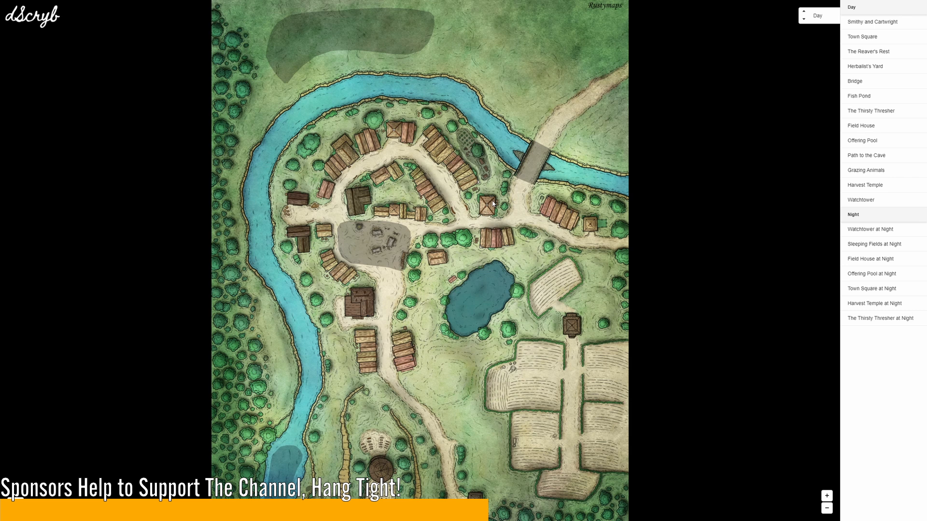
mouse_move(480, 164)
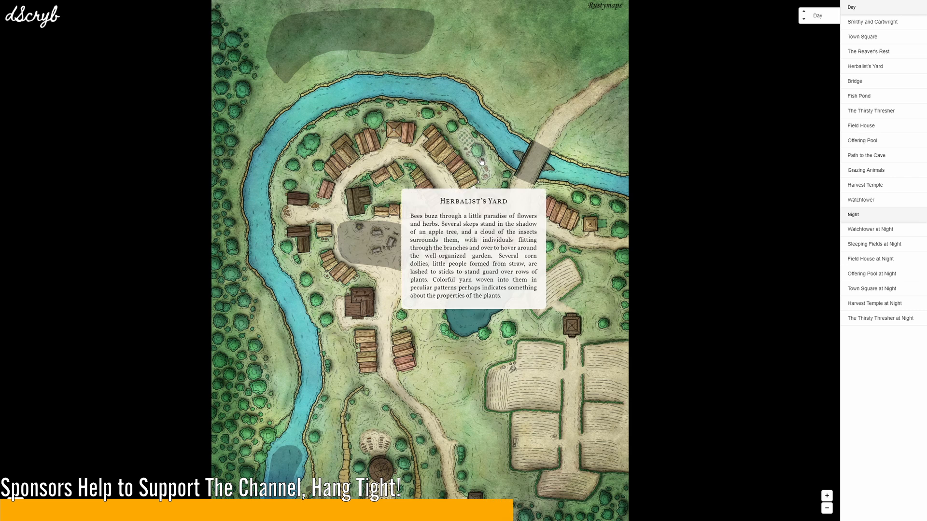
mouse_move(397, 33)
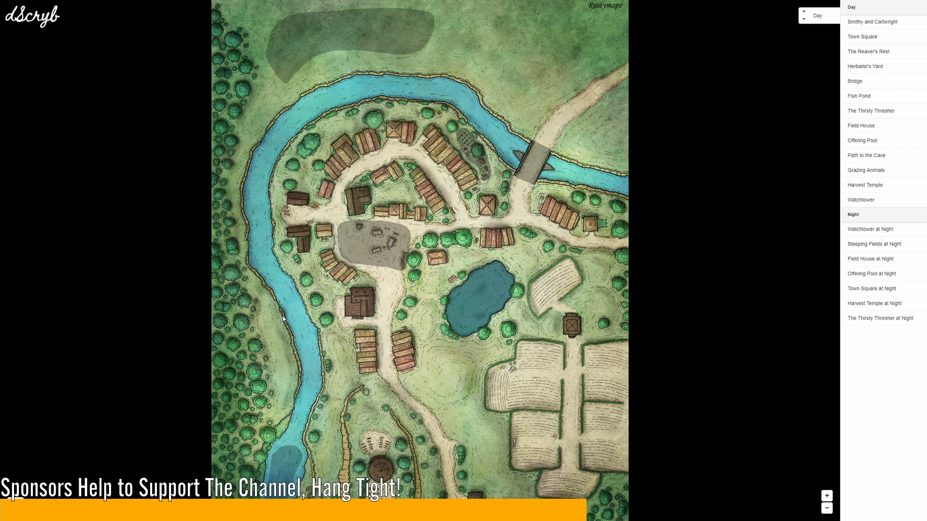
mouse_move(289, 463)
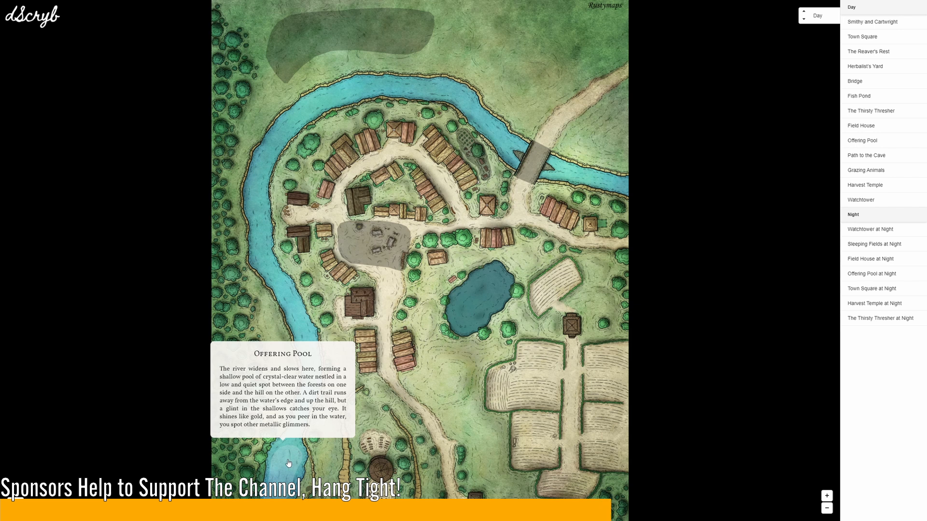
mouse_move(465, 314)
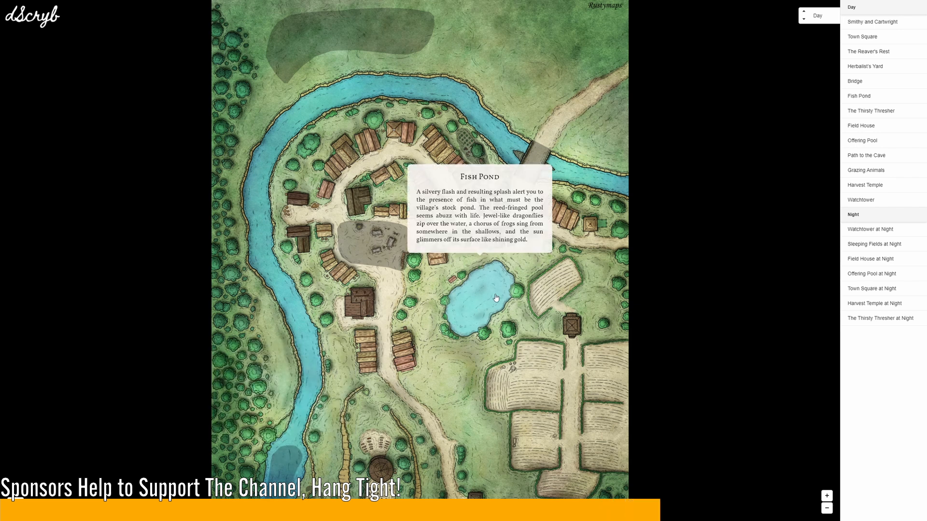
mouse_move(578, 317)
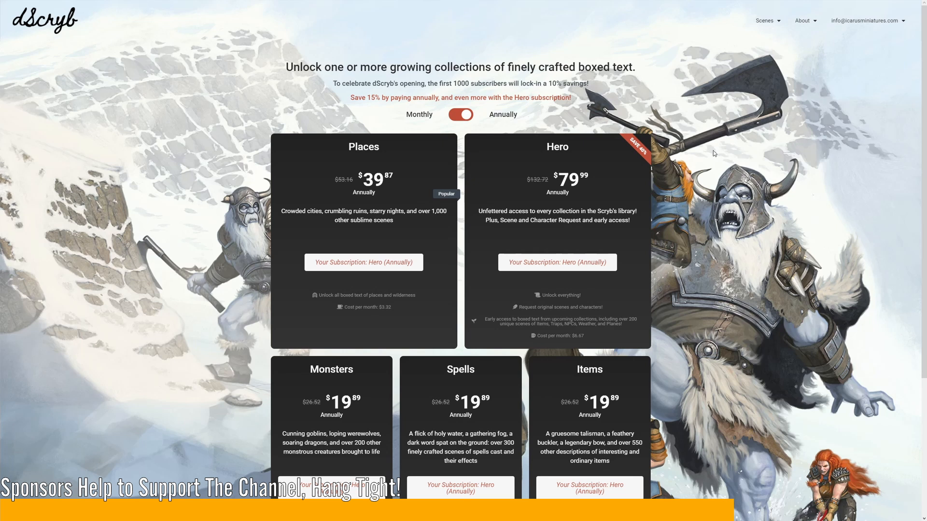
Review the annual subscription plans for Places, Hero, Monsters, Spells and Items.
scroll(713, 154, "down", 2)
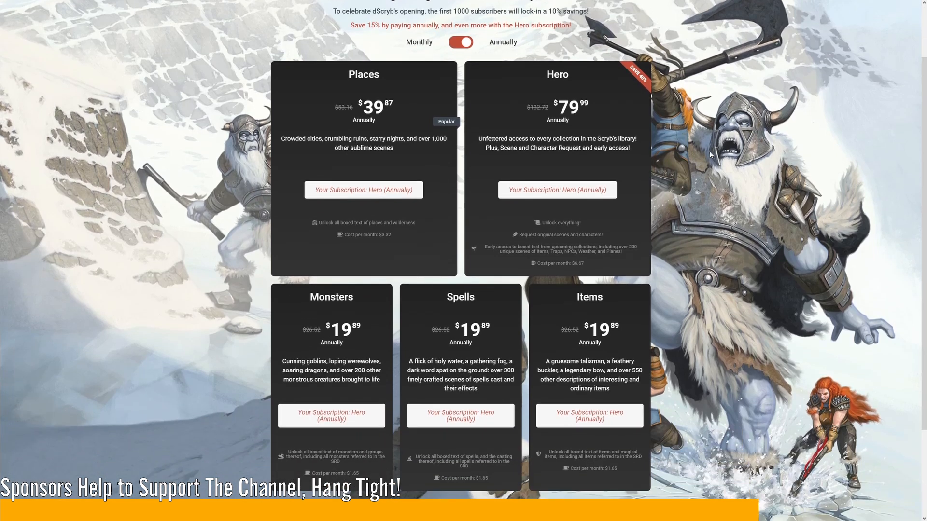
scroll(710, 154, "down", 1)
scroll(710, 154, "up", 2)
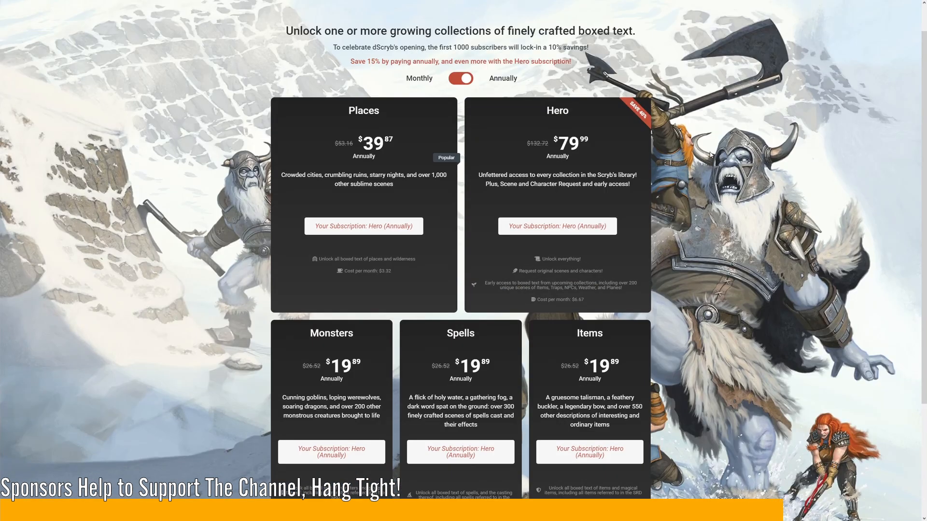